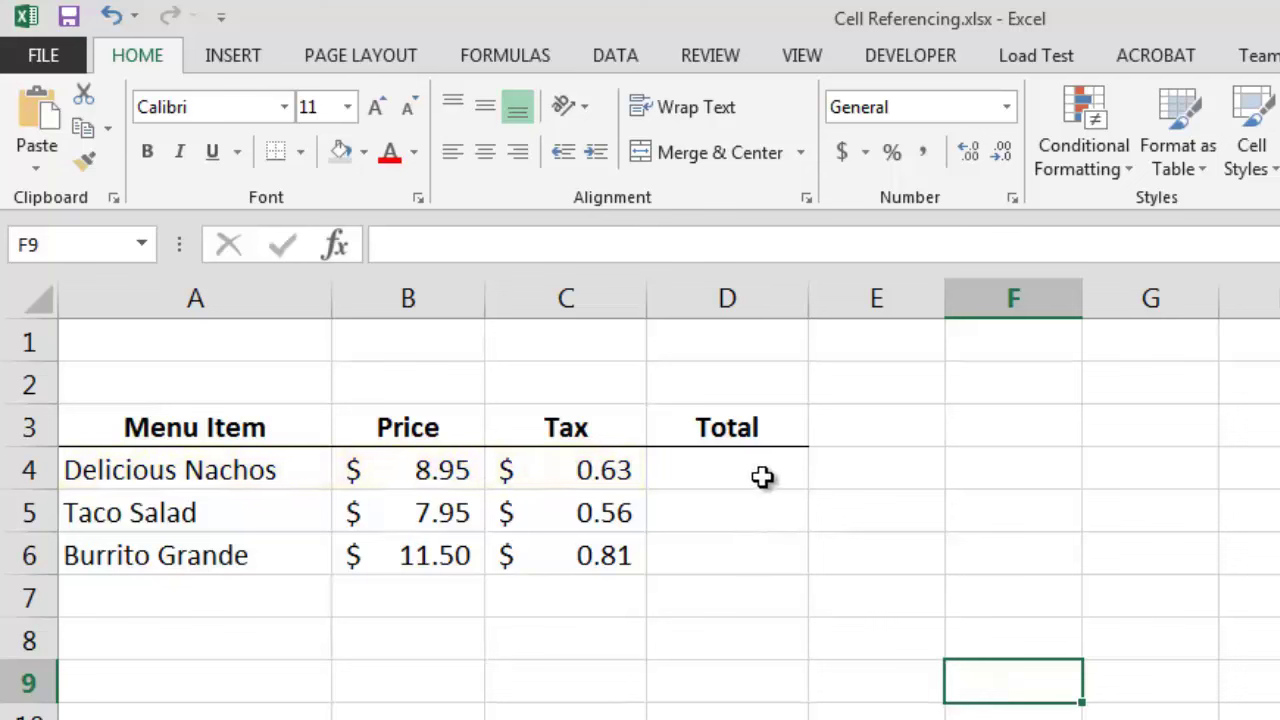
Step: Enter the formula =B4+C4 in cell D4 to total the price and tax for Delicious Nachos
left_click(762, 477)
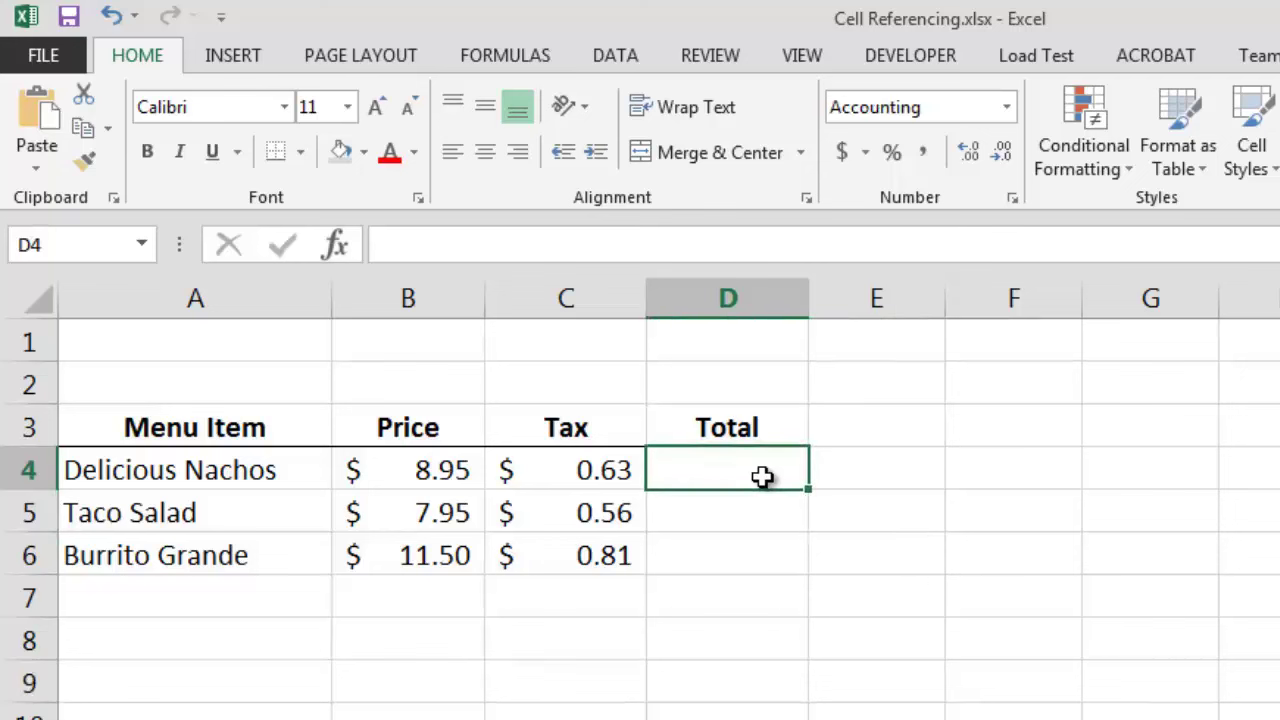
type("=")
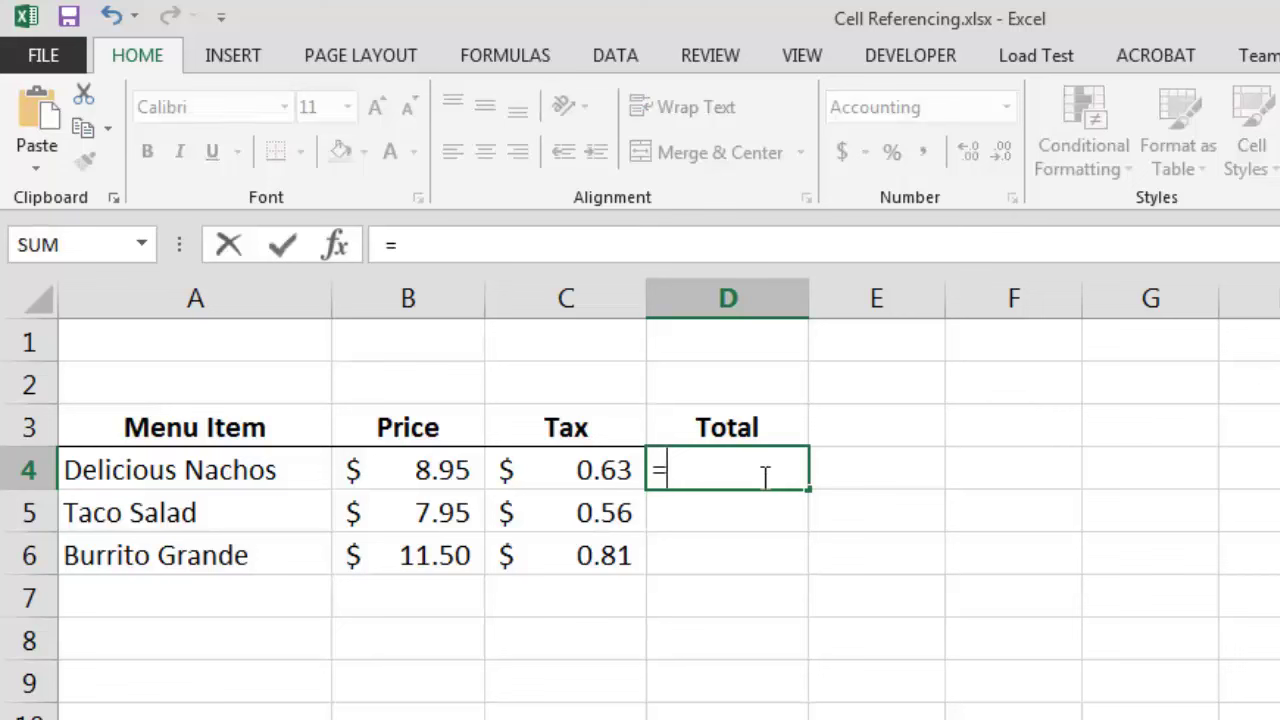
type("B")
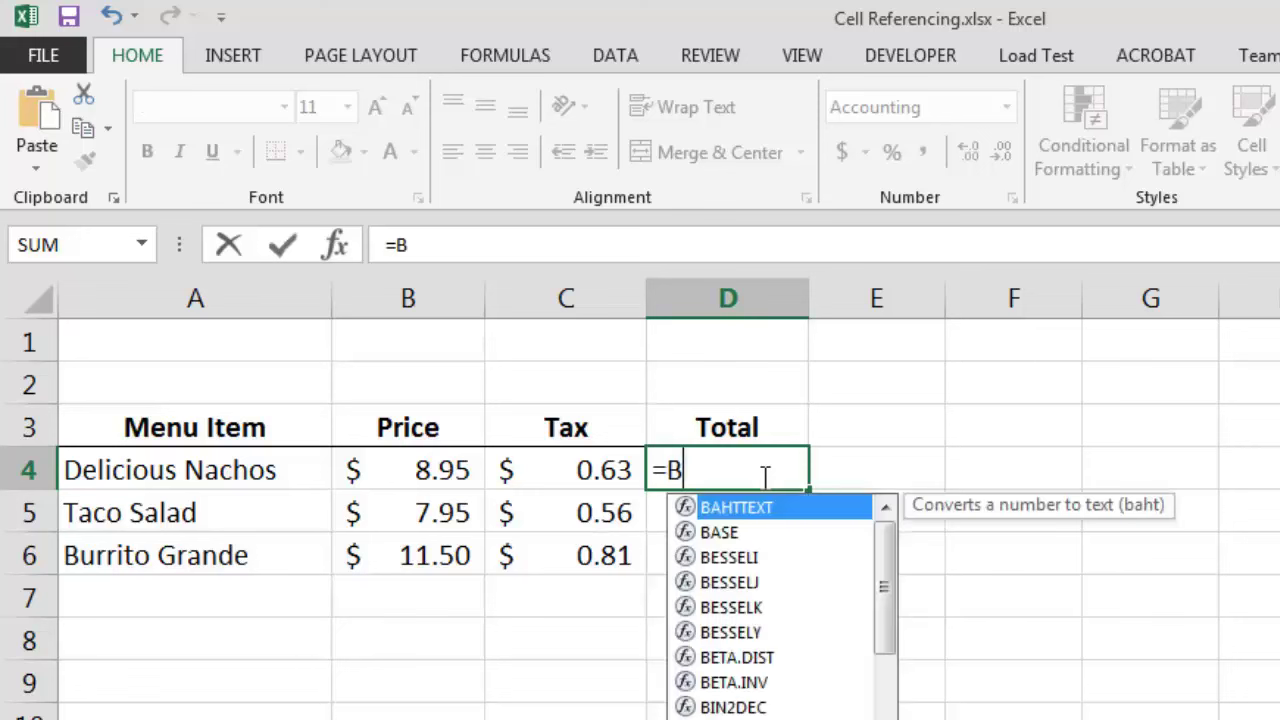
type("4+C")
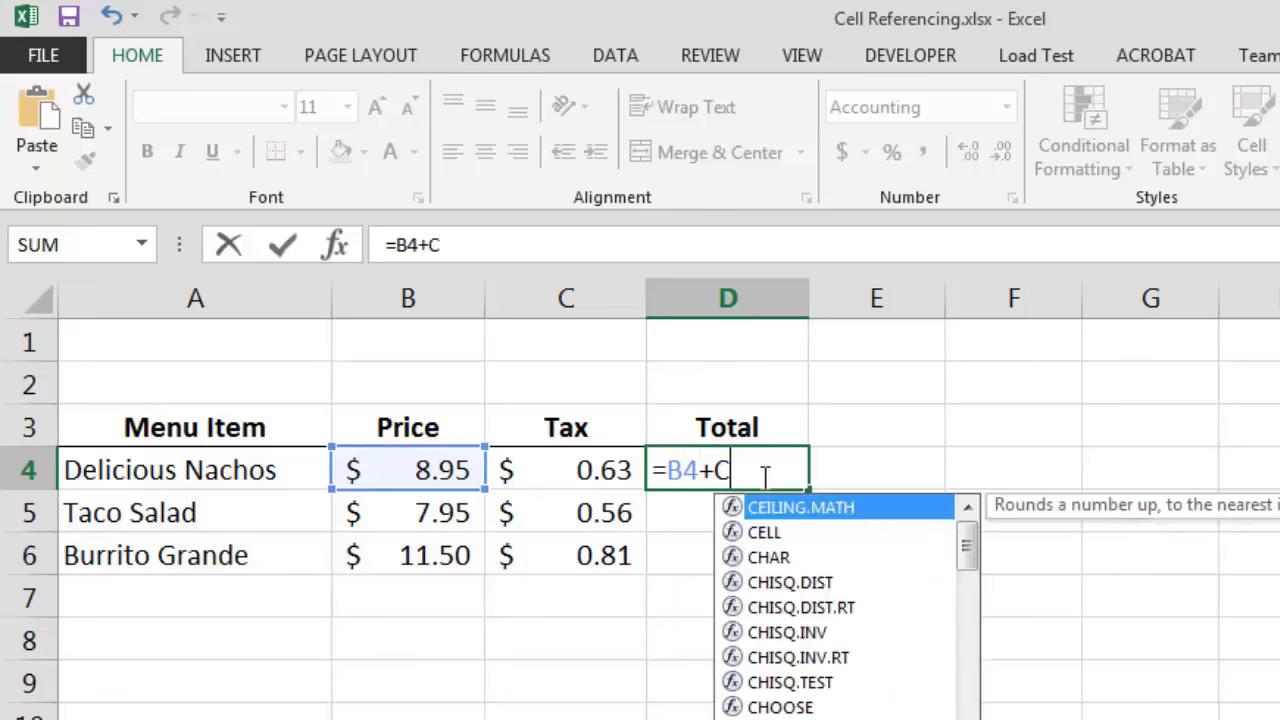
type("4")
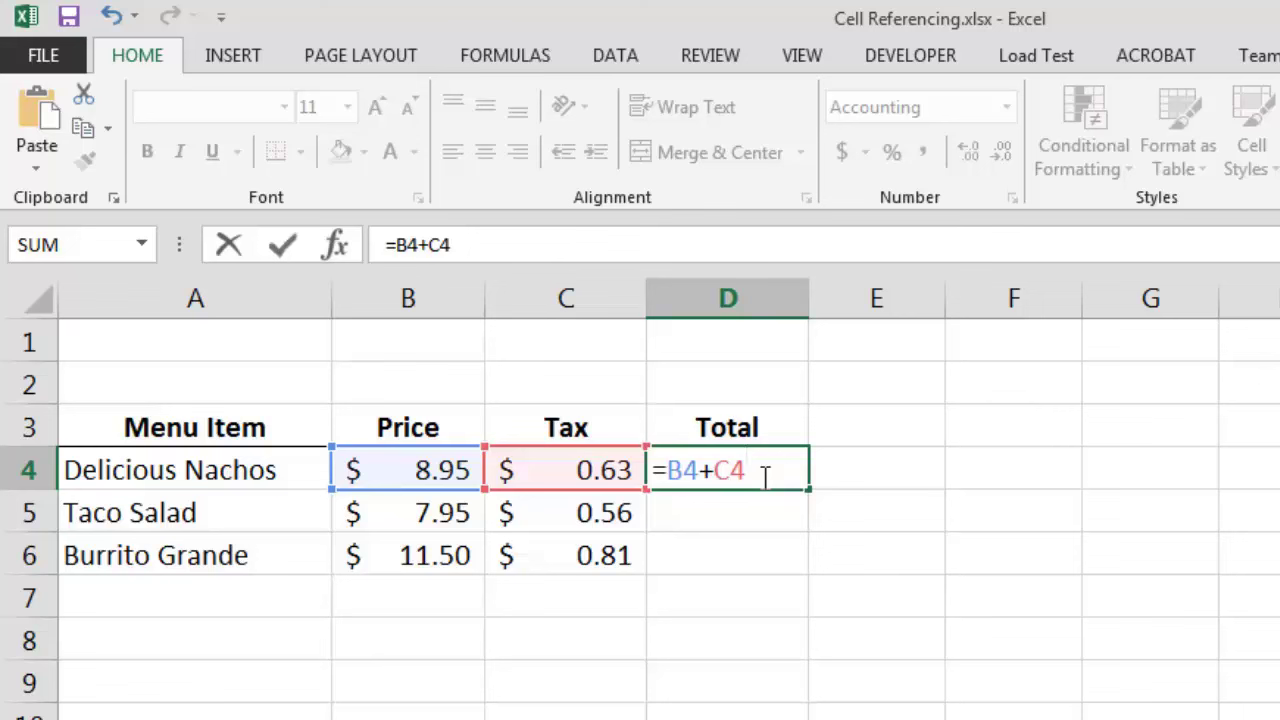
key("Return")
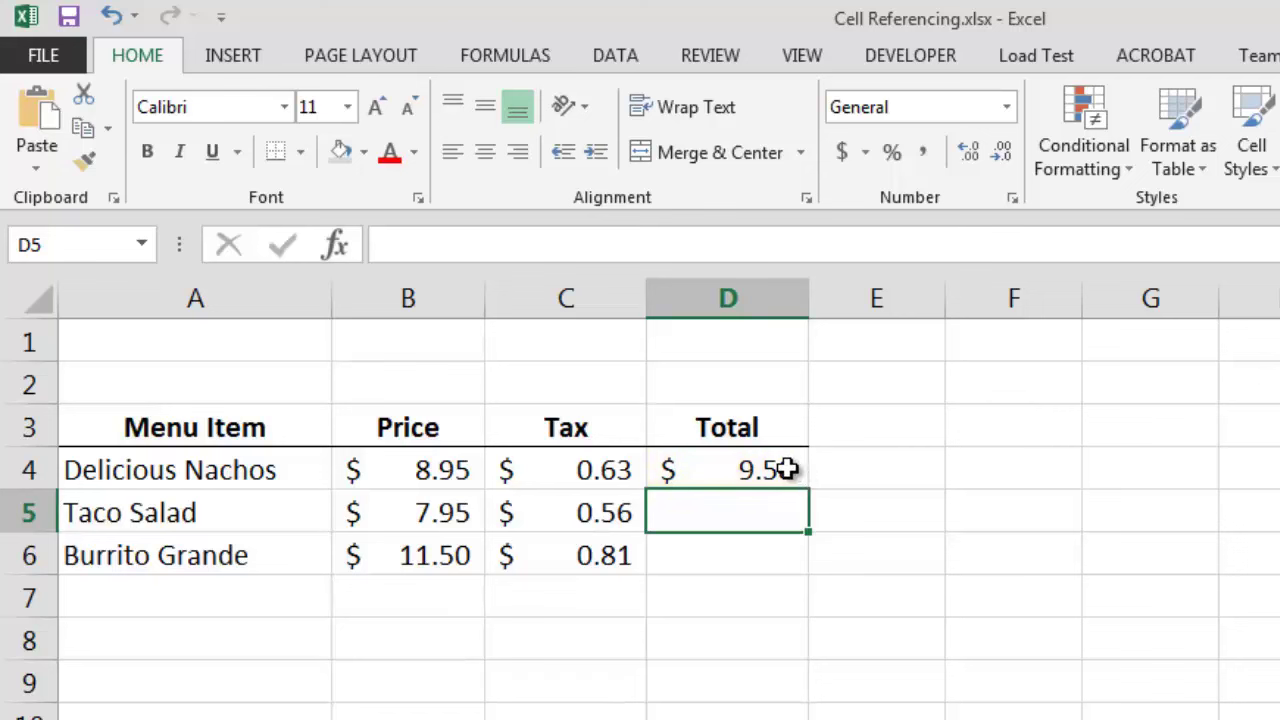
Step: Fill the total formula from D4 down through D6 for the remaining menu items
left_click(789, 466)
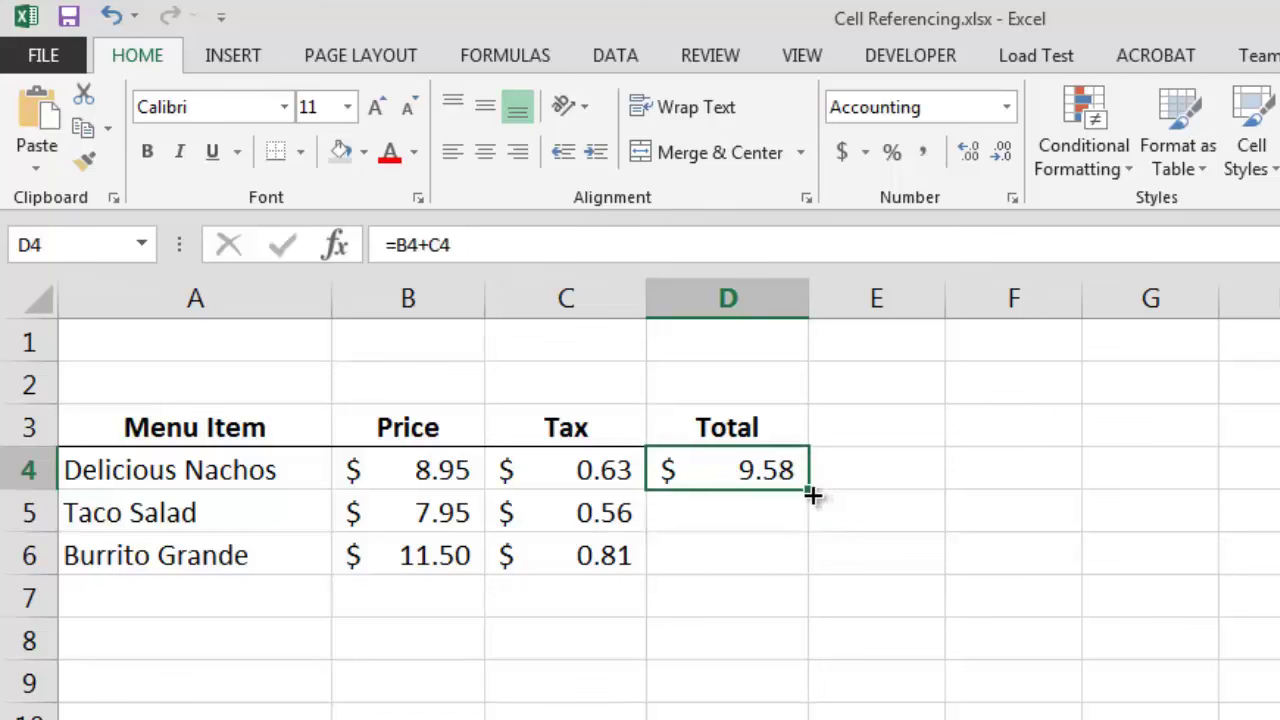
left_click_drag(808, 514, 806, 566)
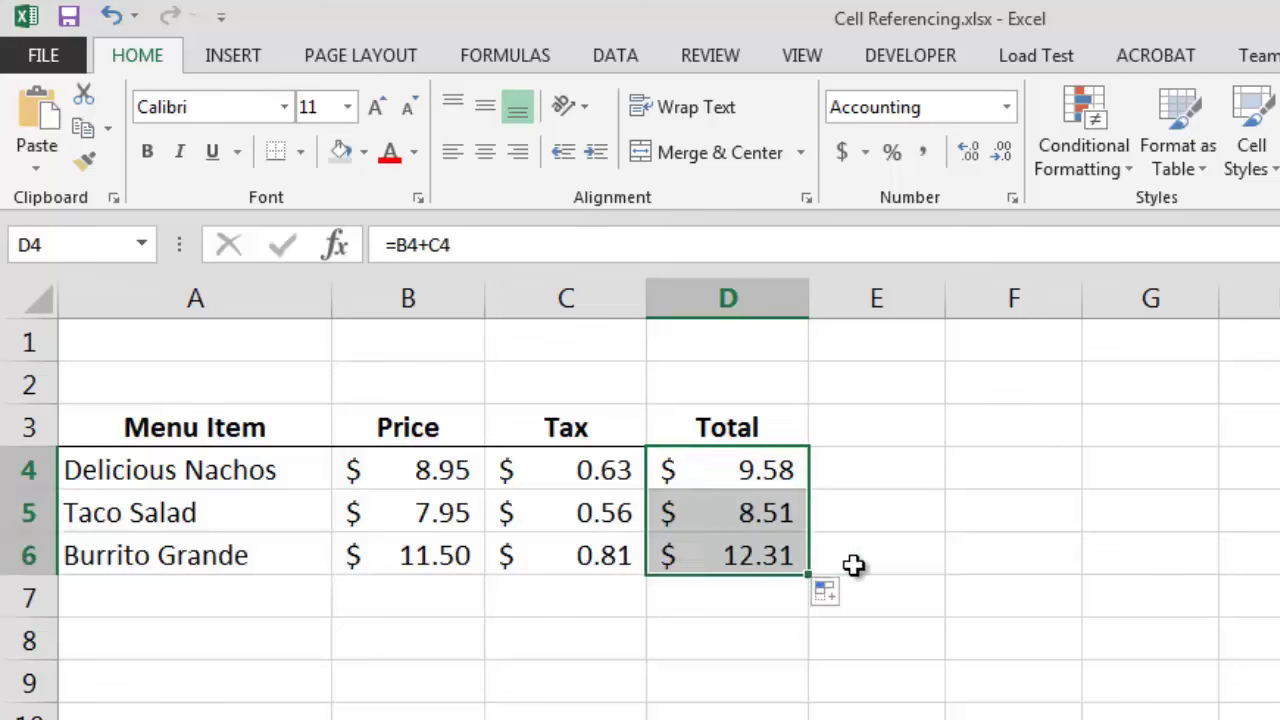
left_click(854, 564)
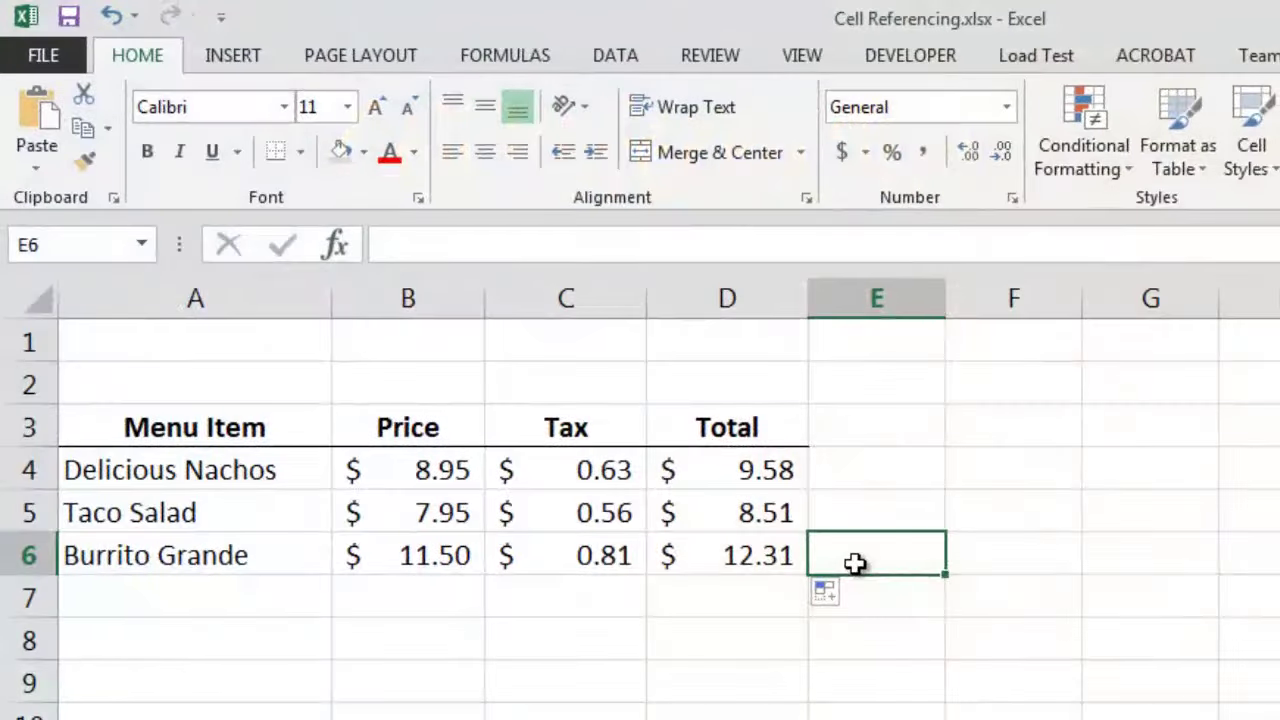
Step: Inspect the cell references used by the total formulas in D4, D5 and D6
left_click(781, 473)
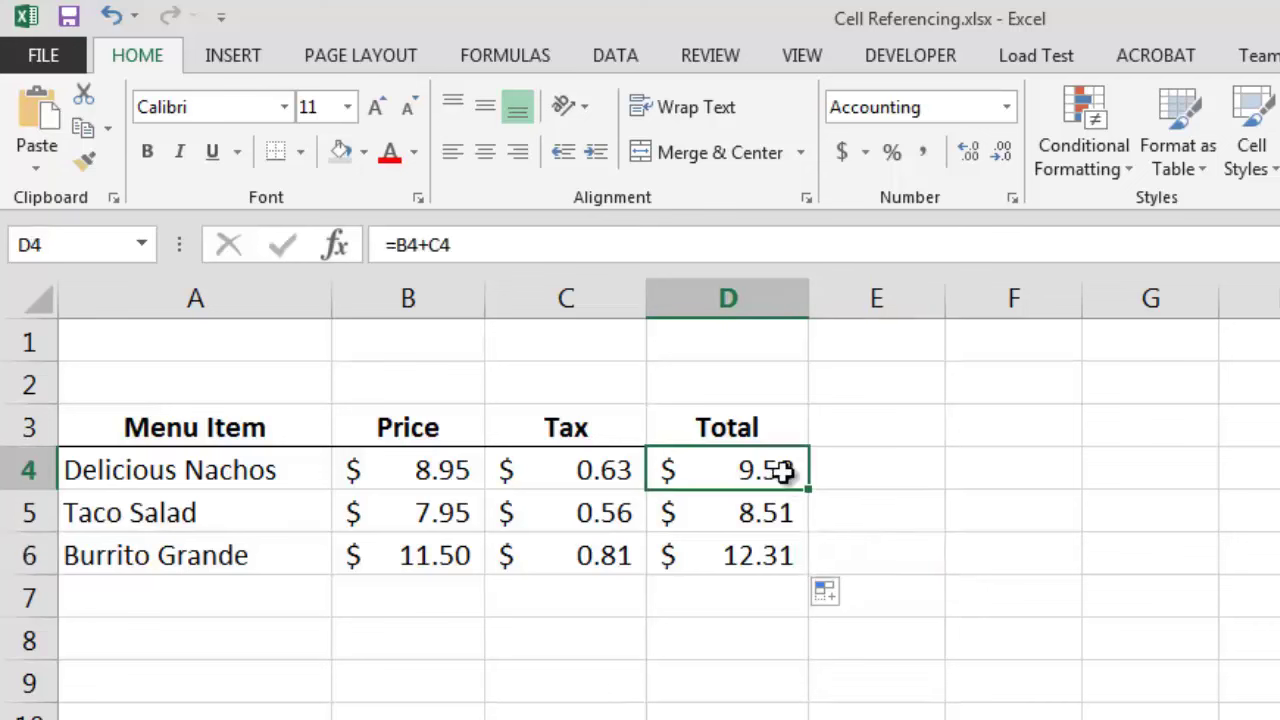
double_click(781, 473)
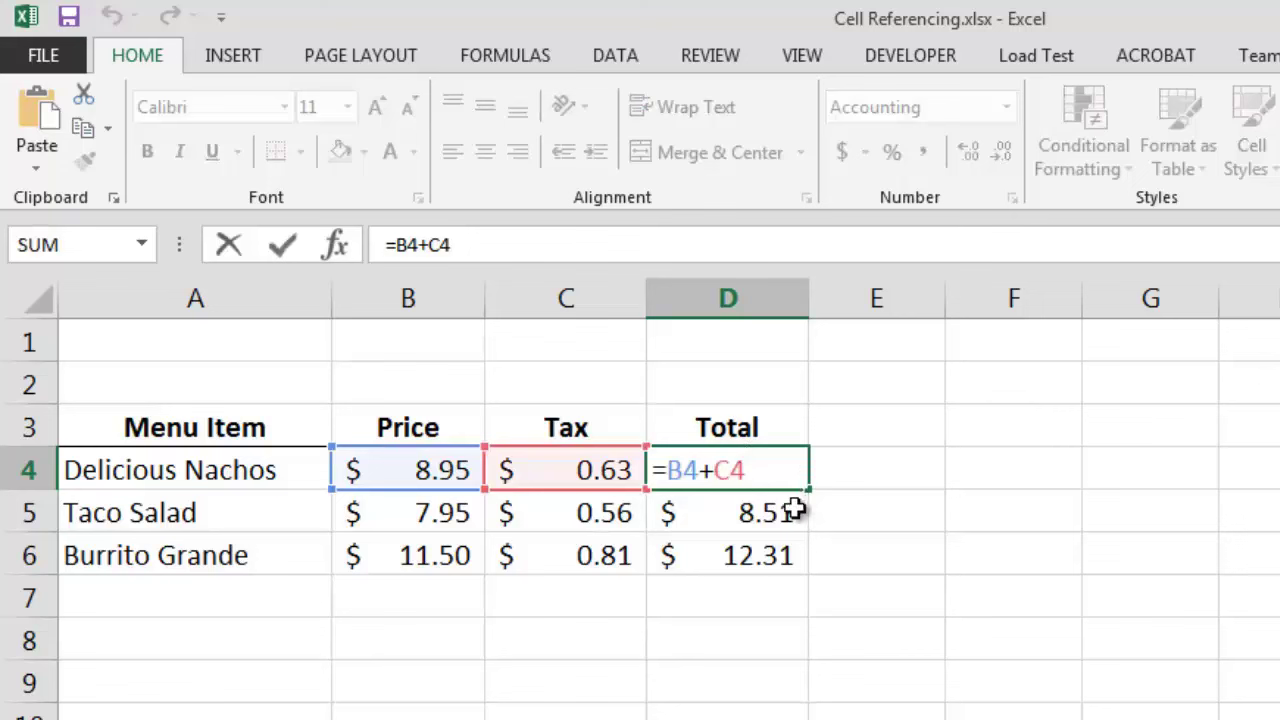
left_click(793, 513)
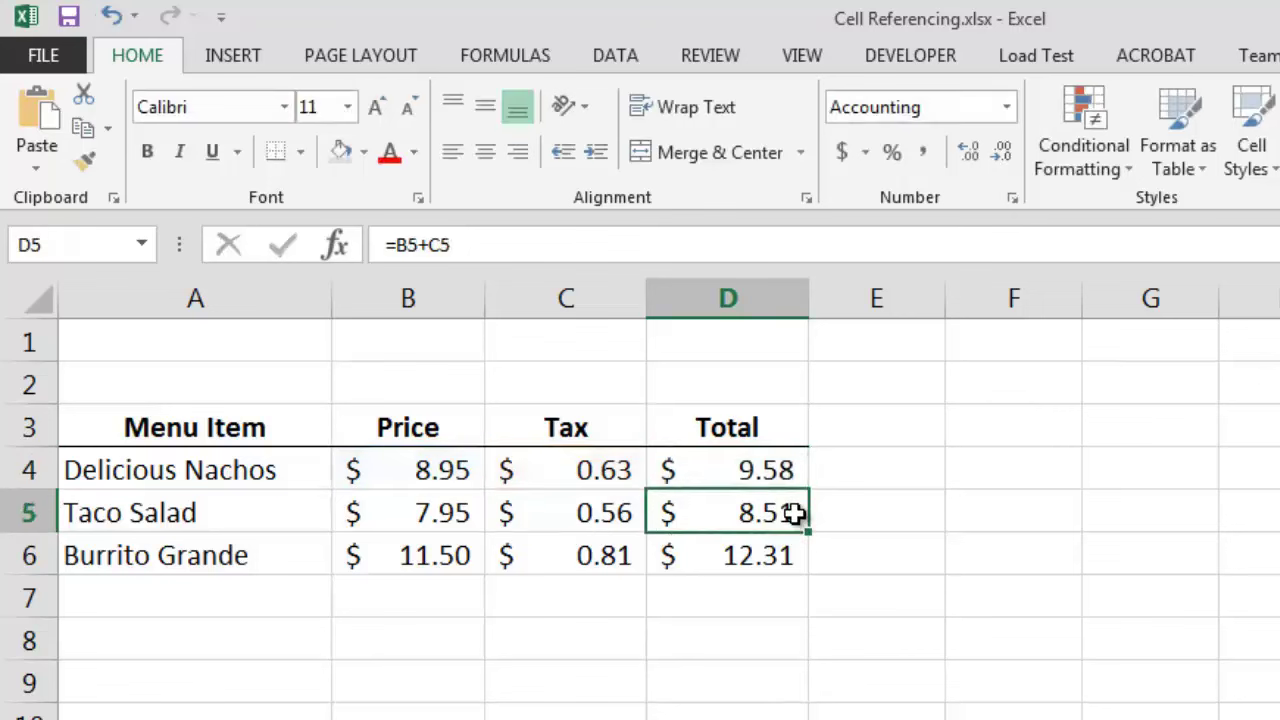
double_click(793, 513)
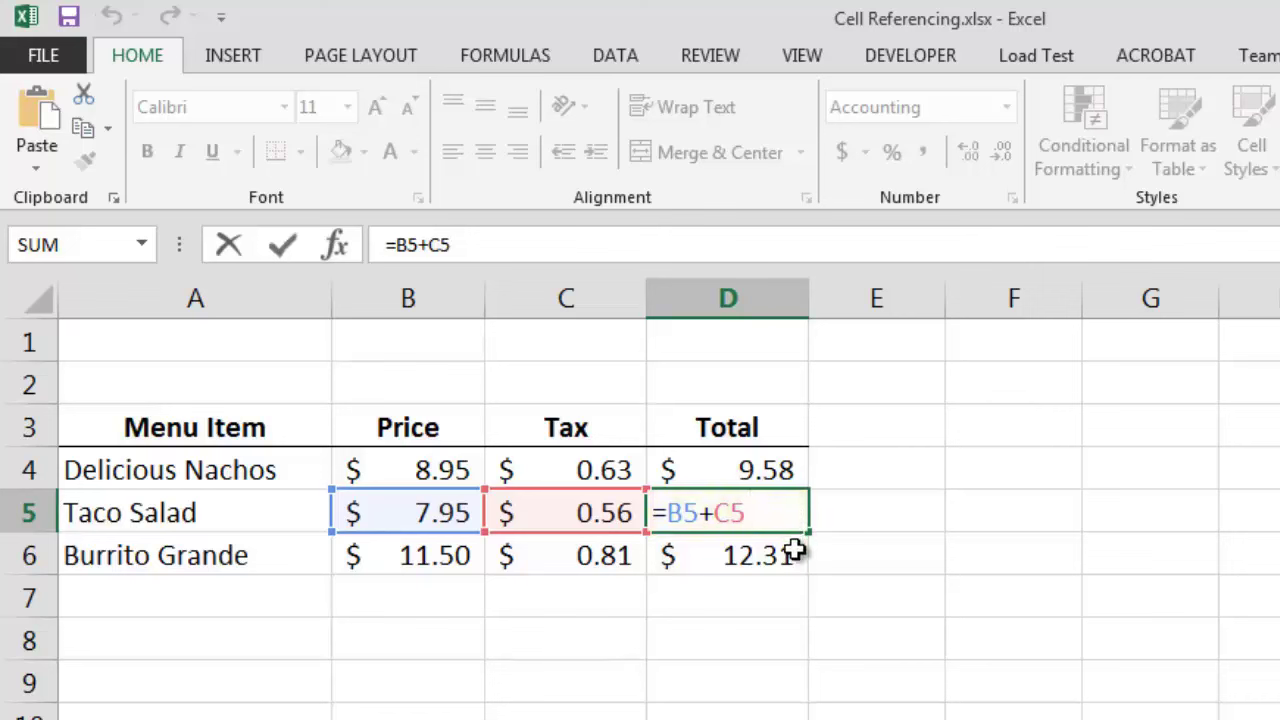
double_click(793, 550)
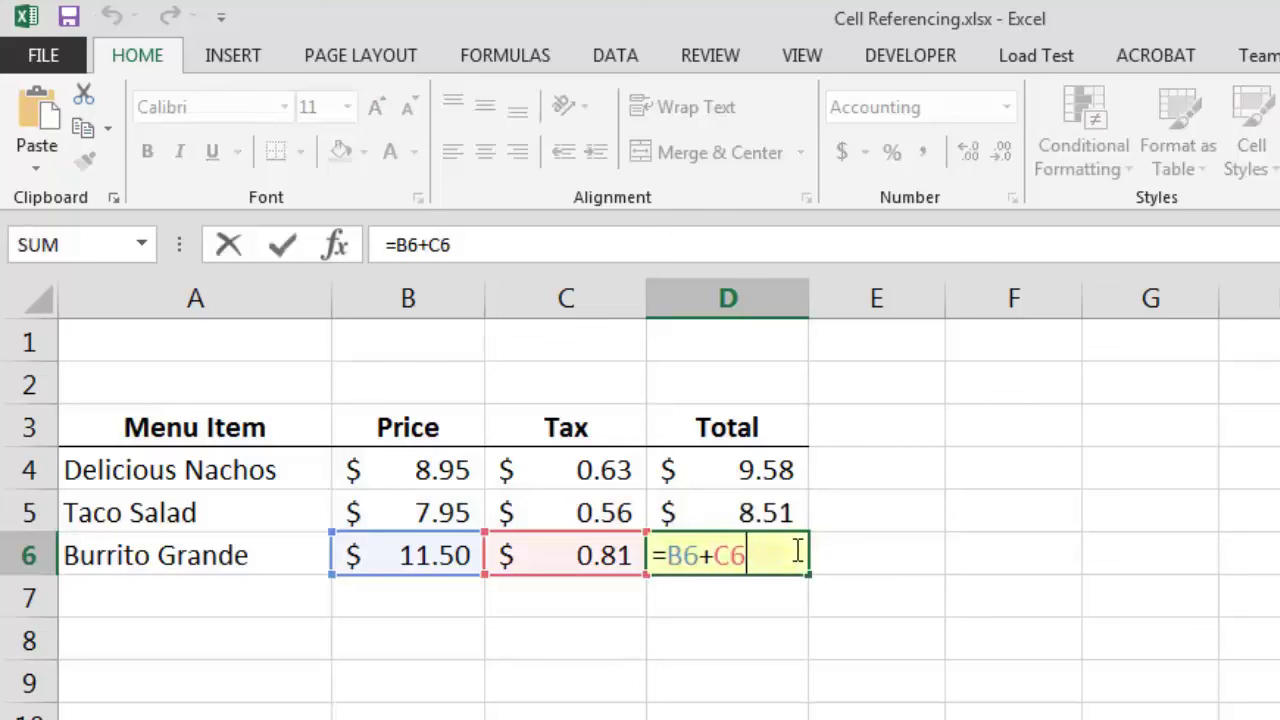
left_click(858, 563)
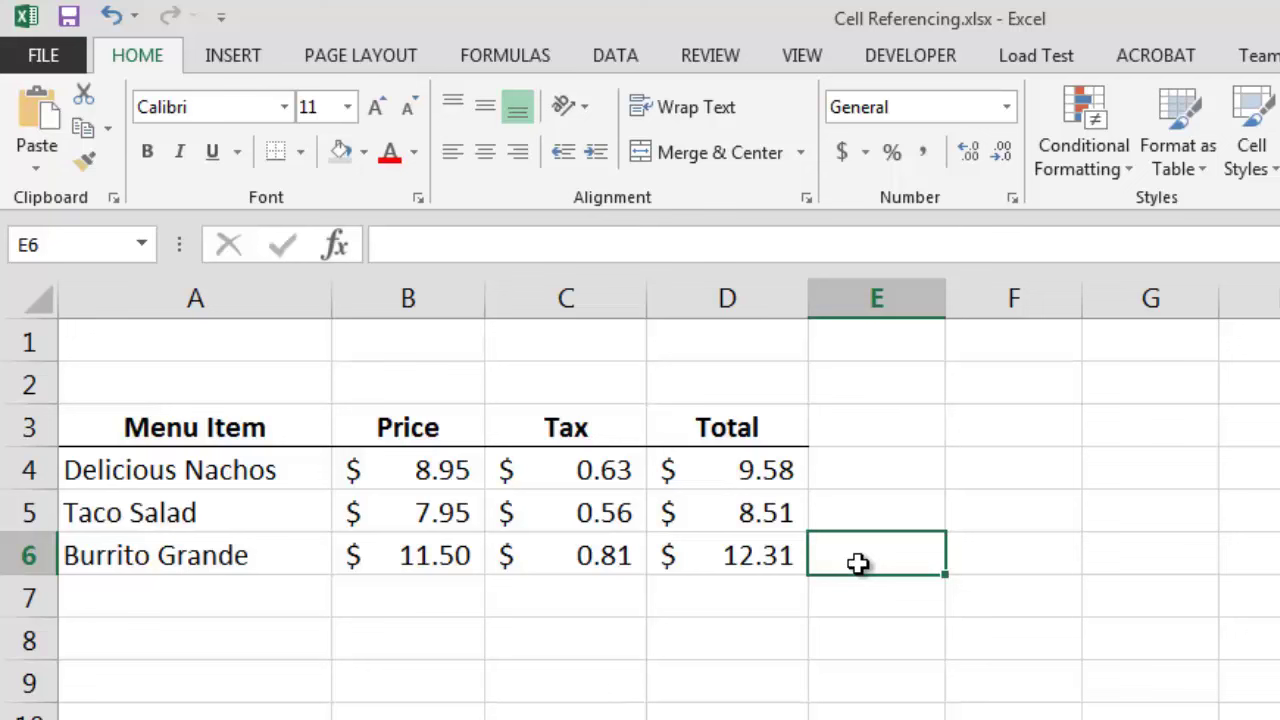
Step: Switch the totals in D4:D6 to the Number format and back to Accounting
left_click(780, 475)
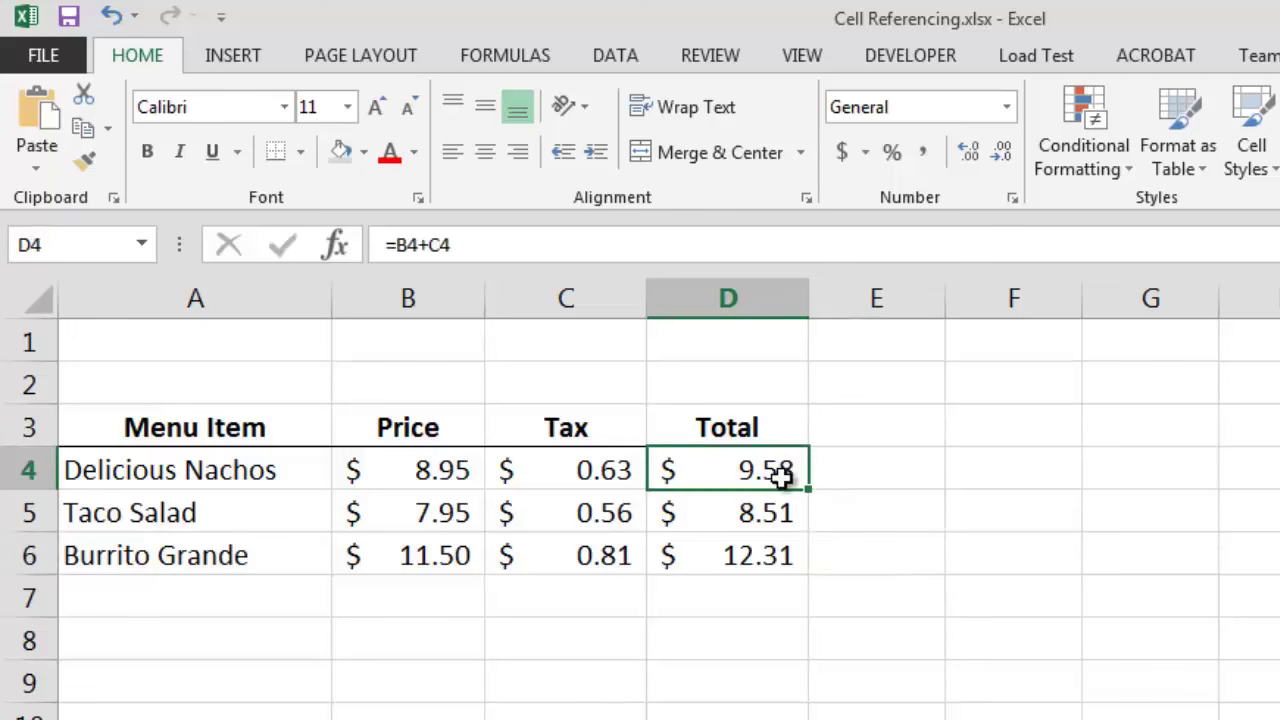
left_click_drag(780, 475, 783, 554)
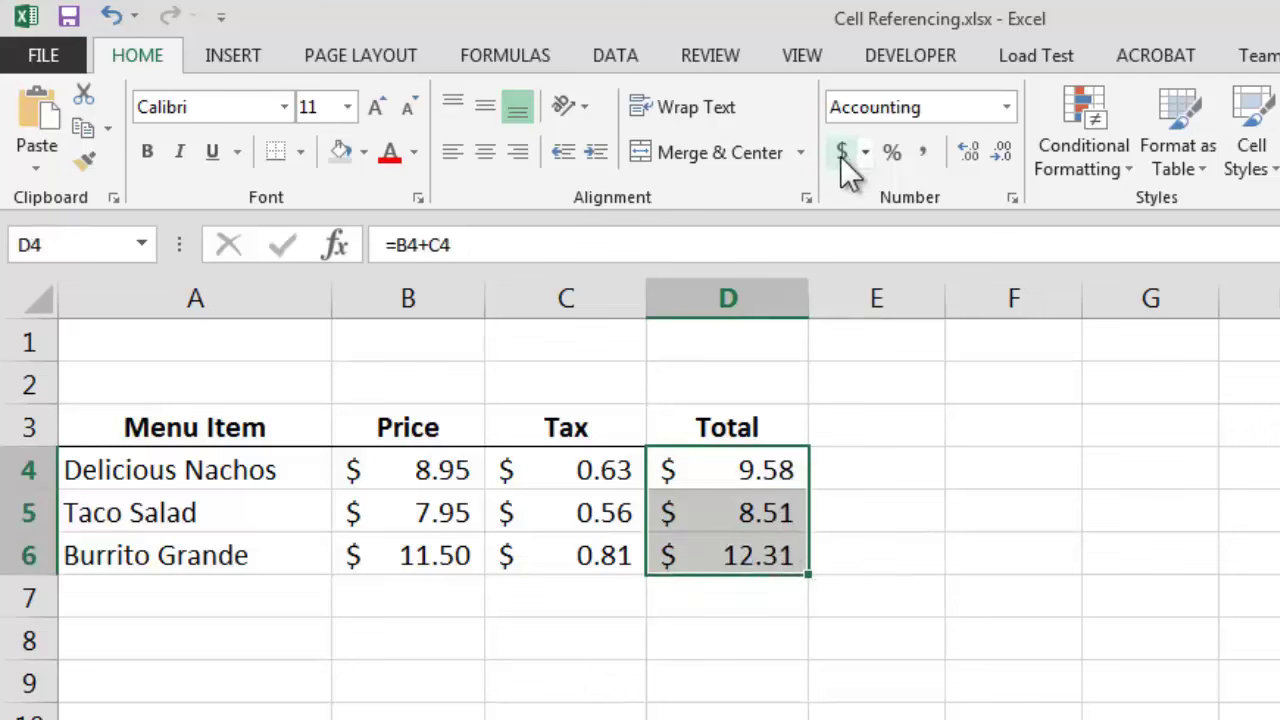
left_click(1010, 109)
left_click(948, 225)
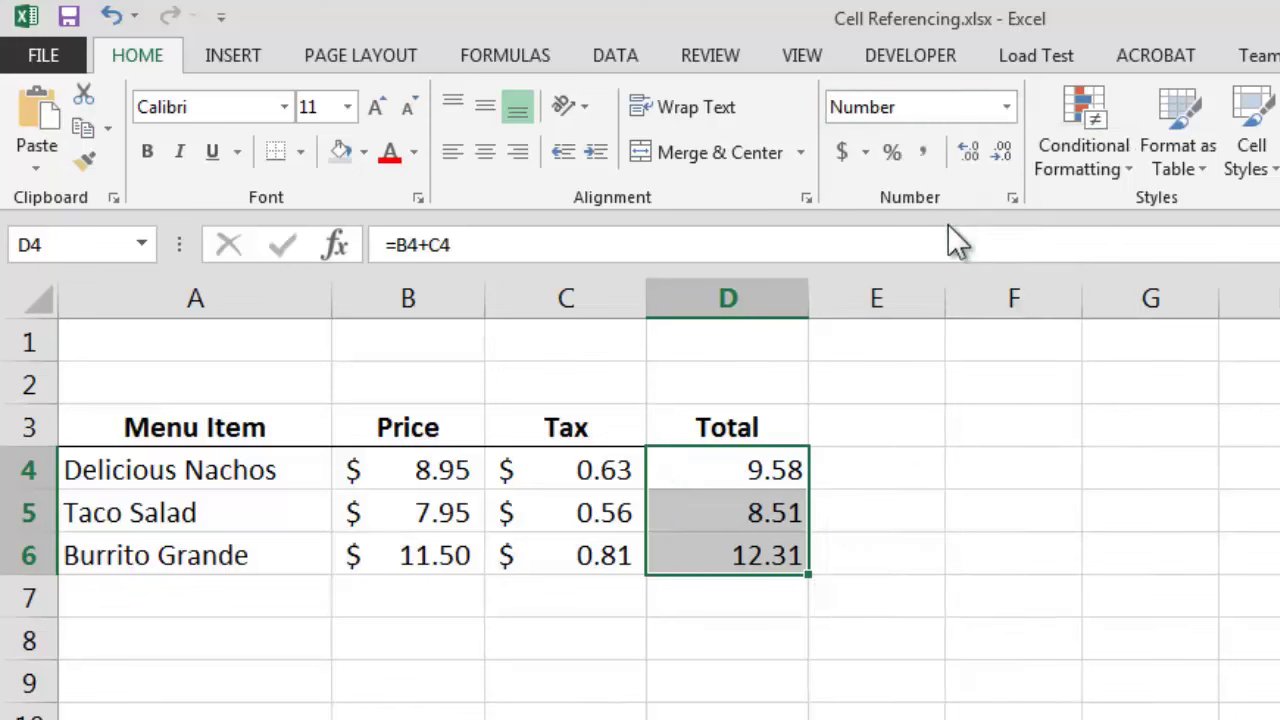
left_click(1010, 106)
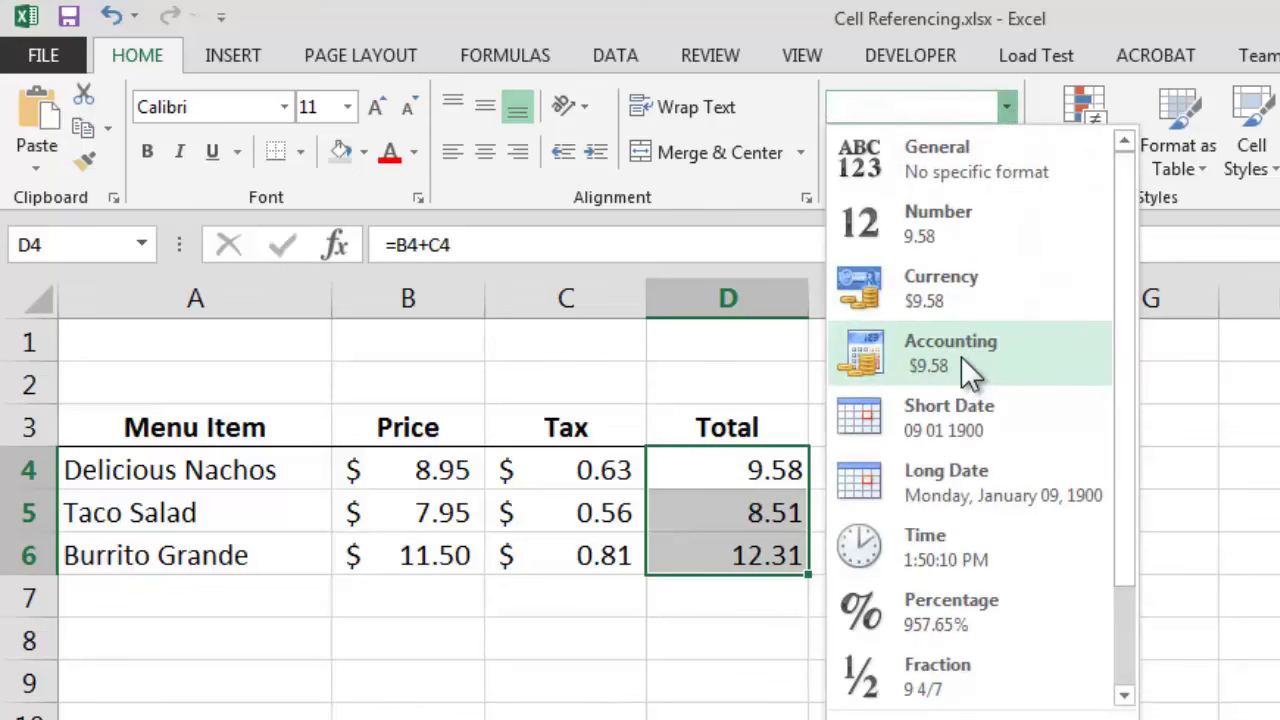
left_click(961, 356)
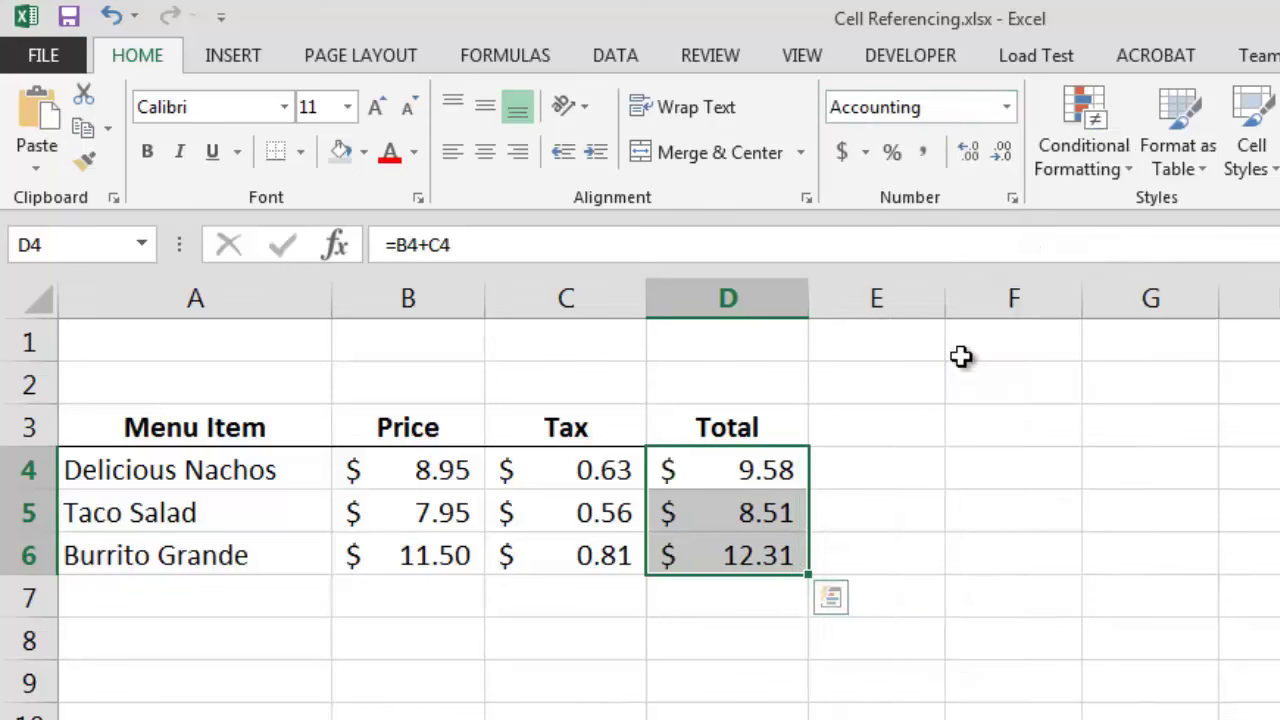
left_click(898, 580)
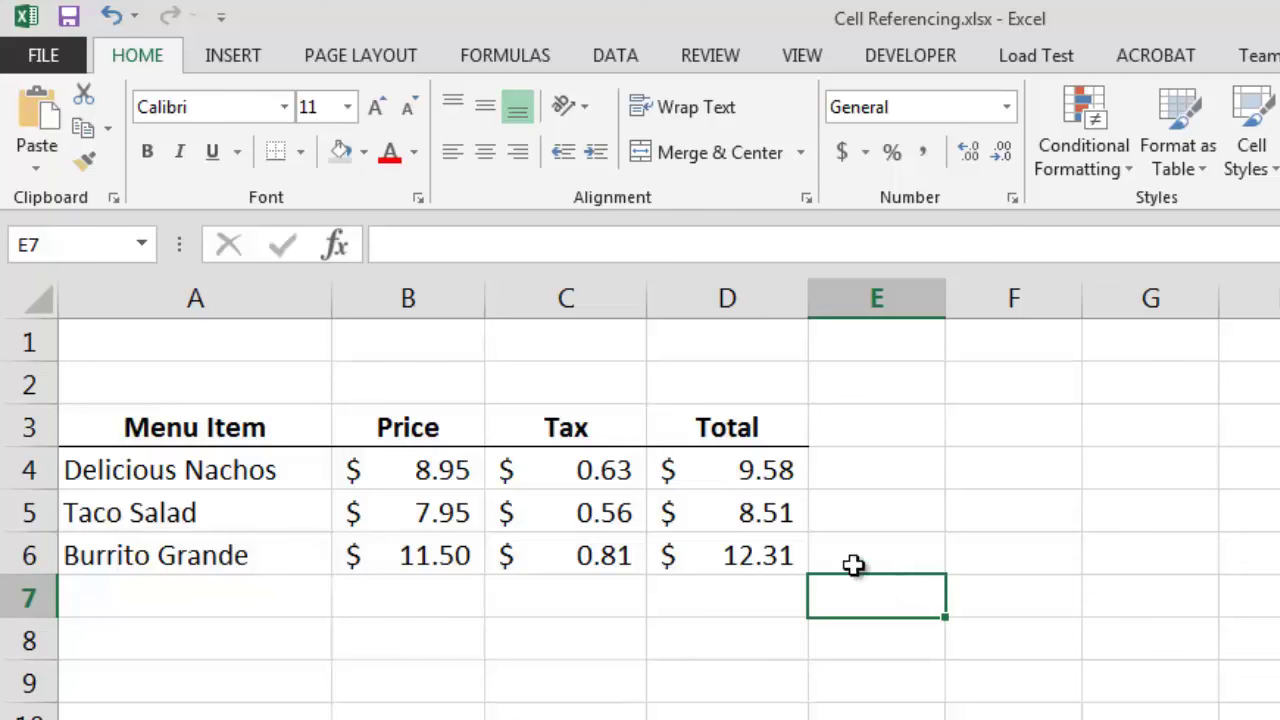
Step: Enter the label "Tax rate:" in cell A1 and the value 0.075 in B1
left_click(293, 342)
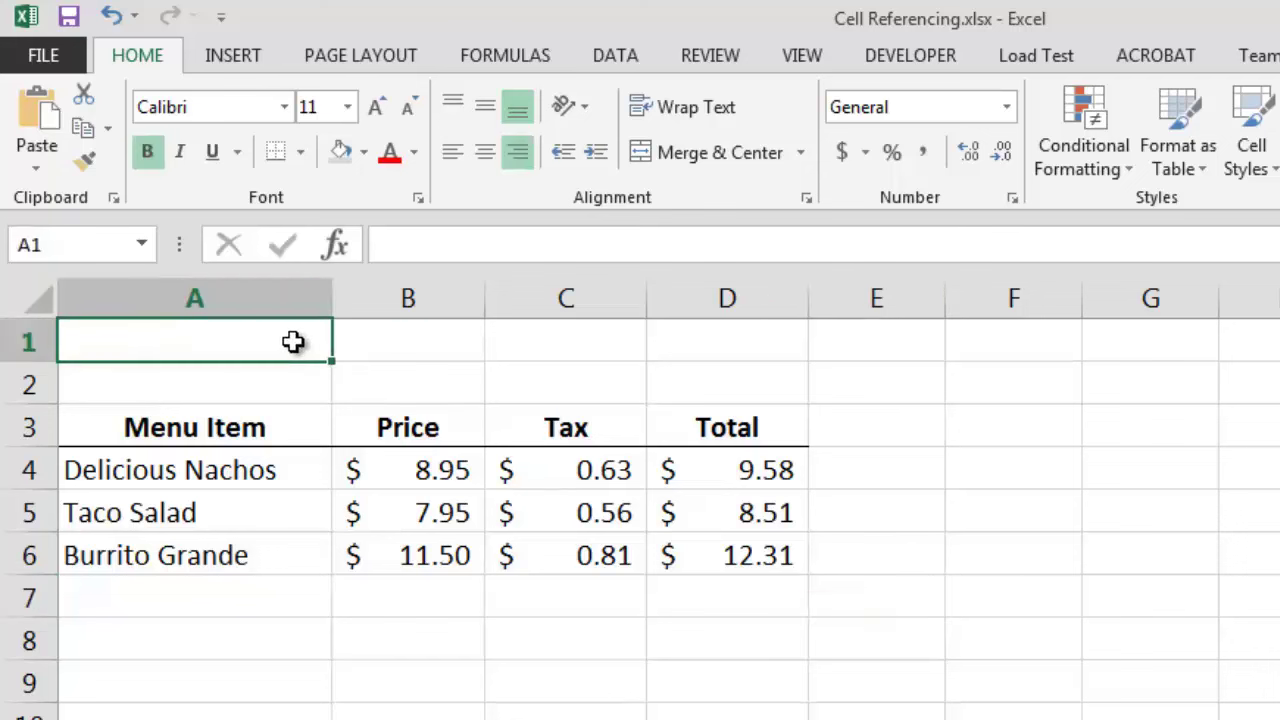
type("Tax")
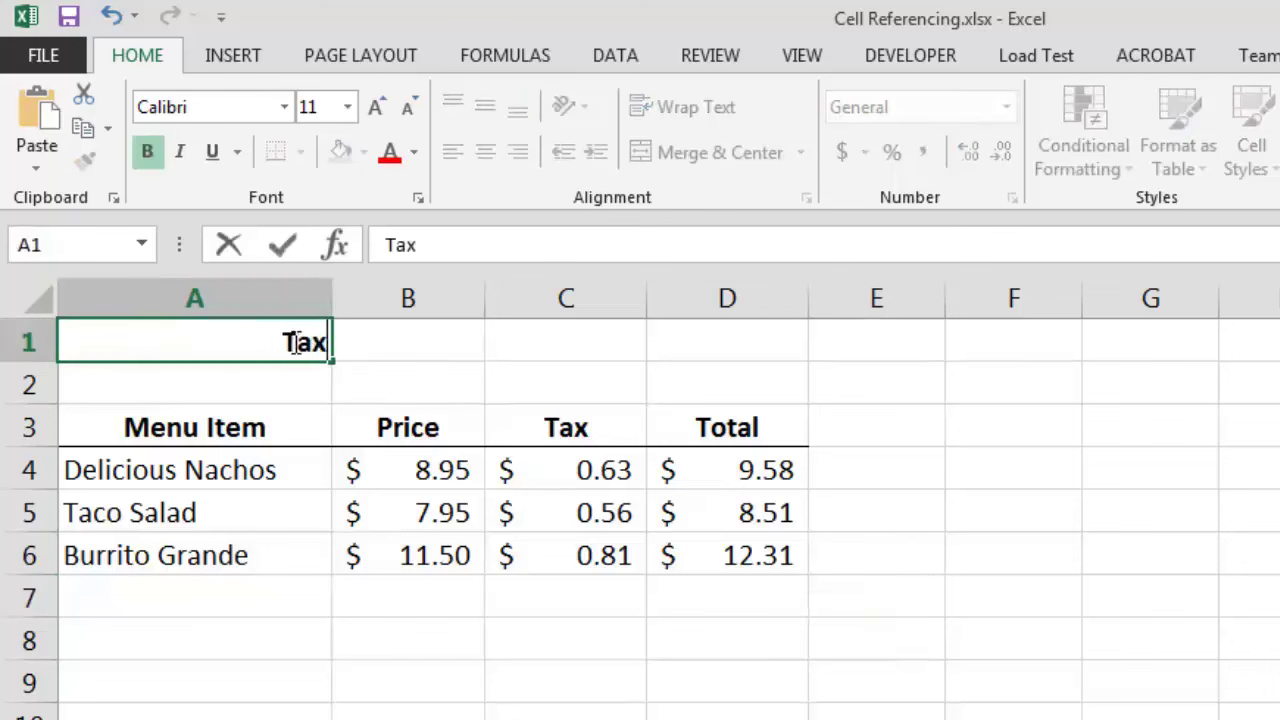
type(" rate:")
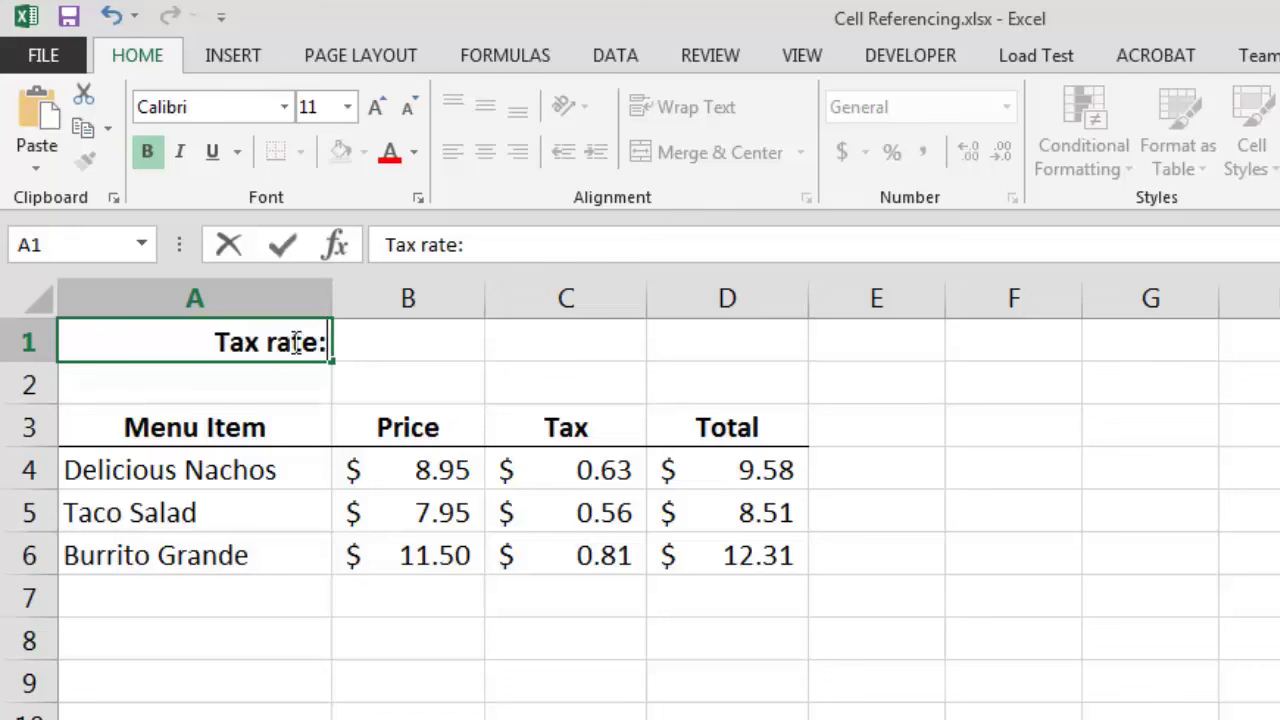
left_click(403, 343)
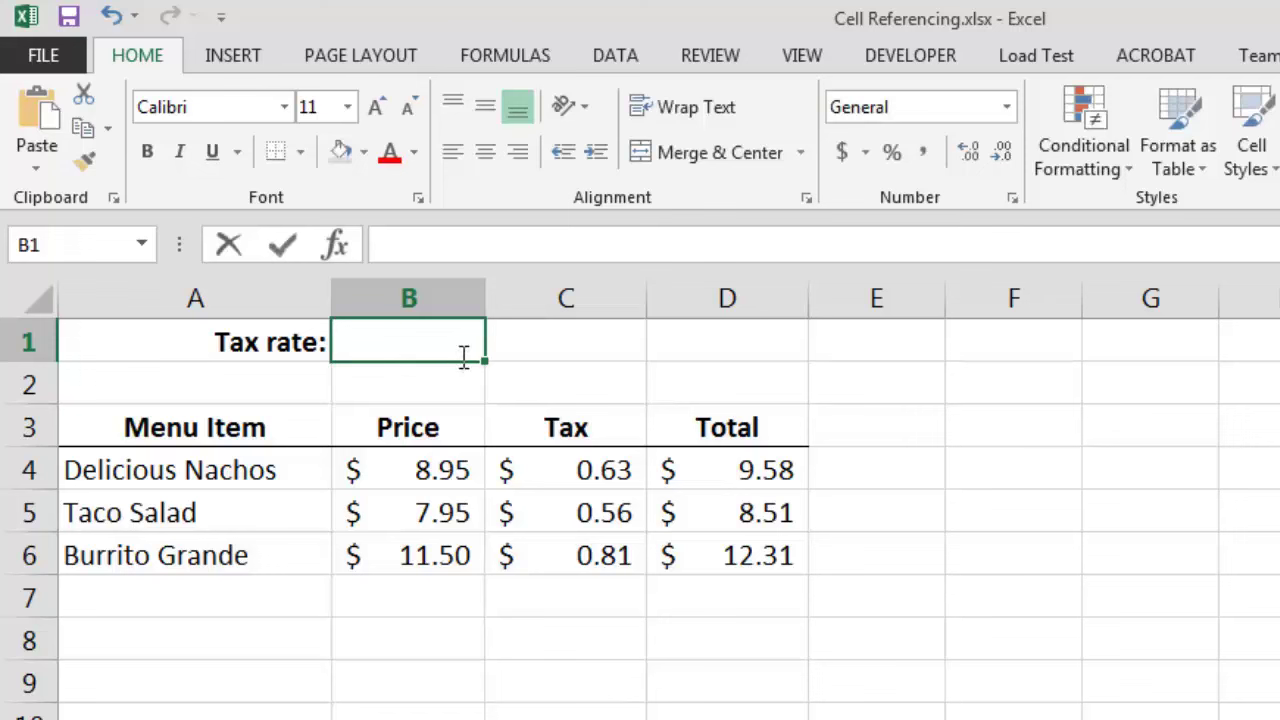
type("0.075")
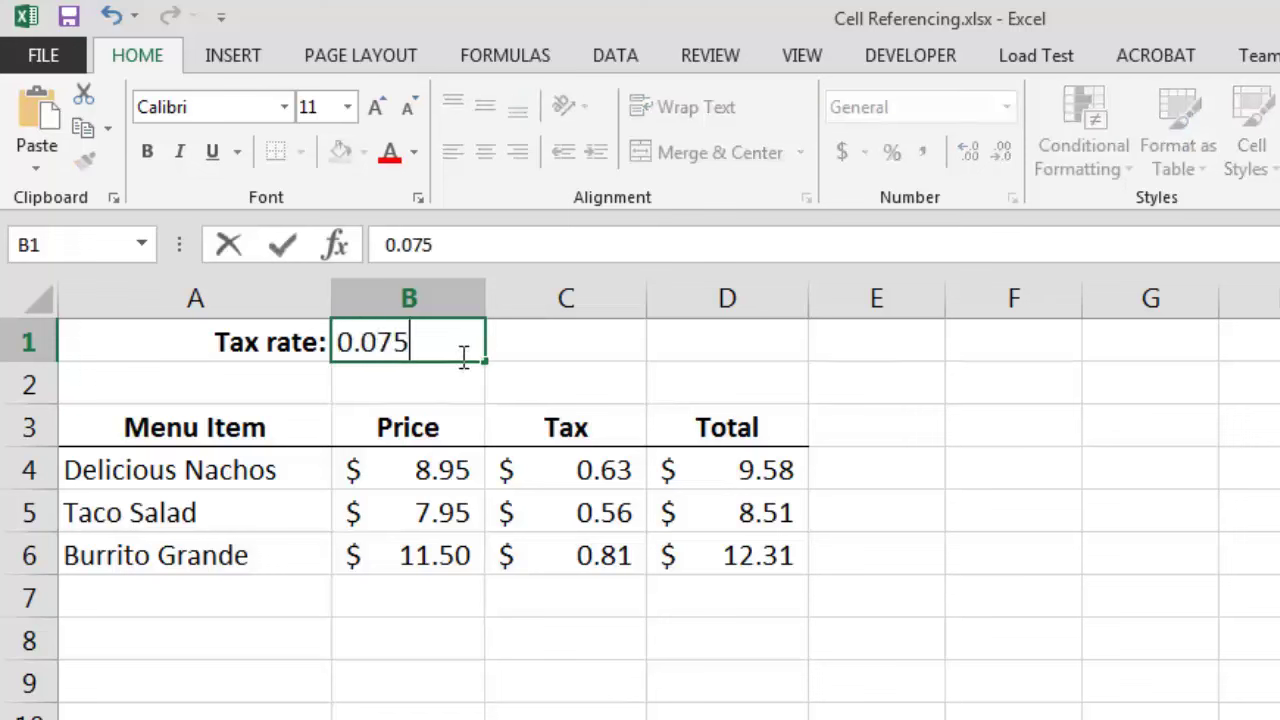
key("Return")
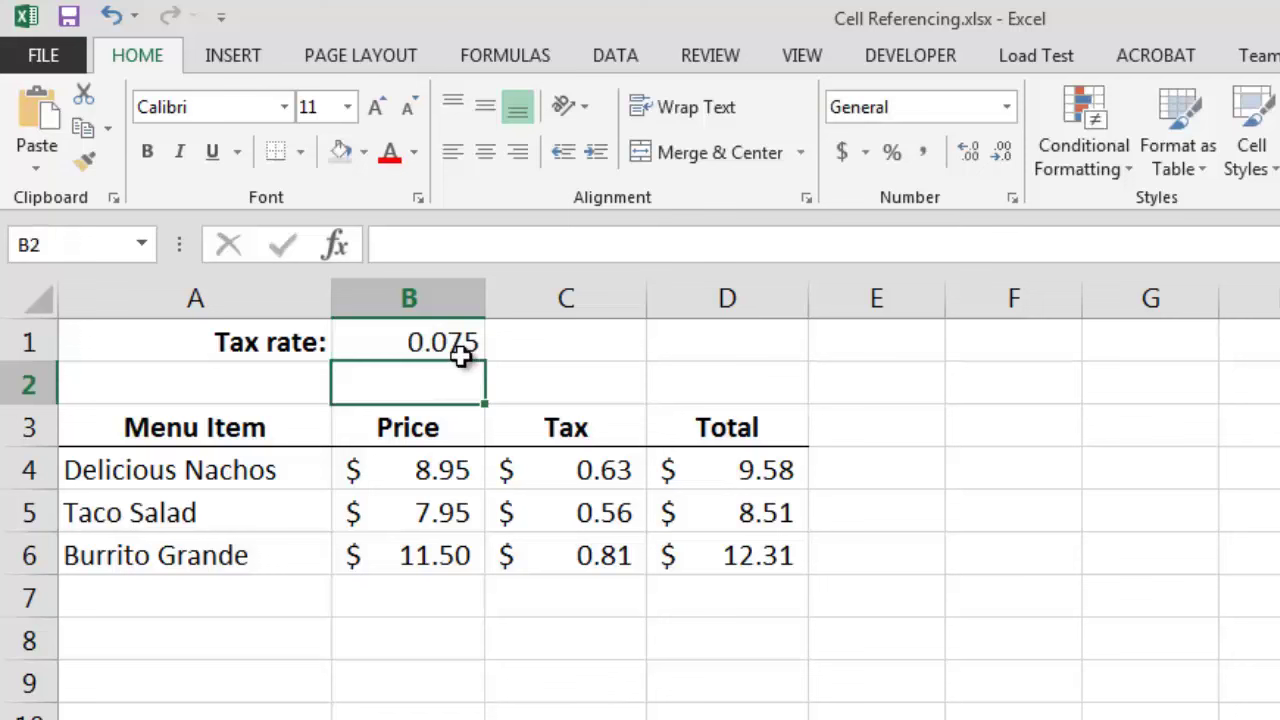
Step: Format the tax rate in B1 as a percentage with two decimal places
left_click(457, 343)
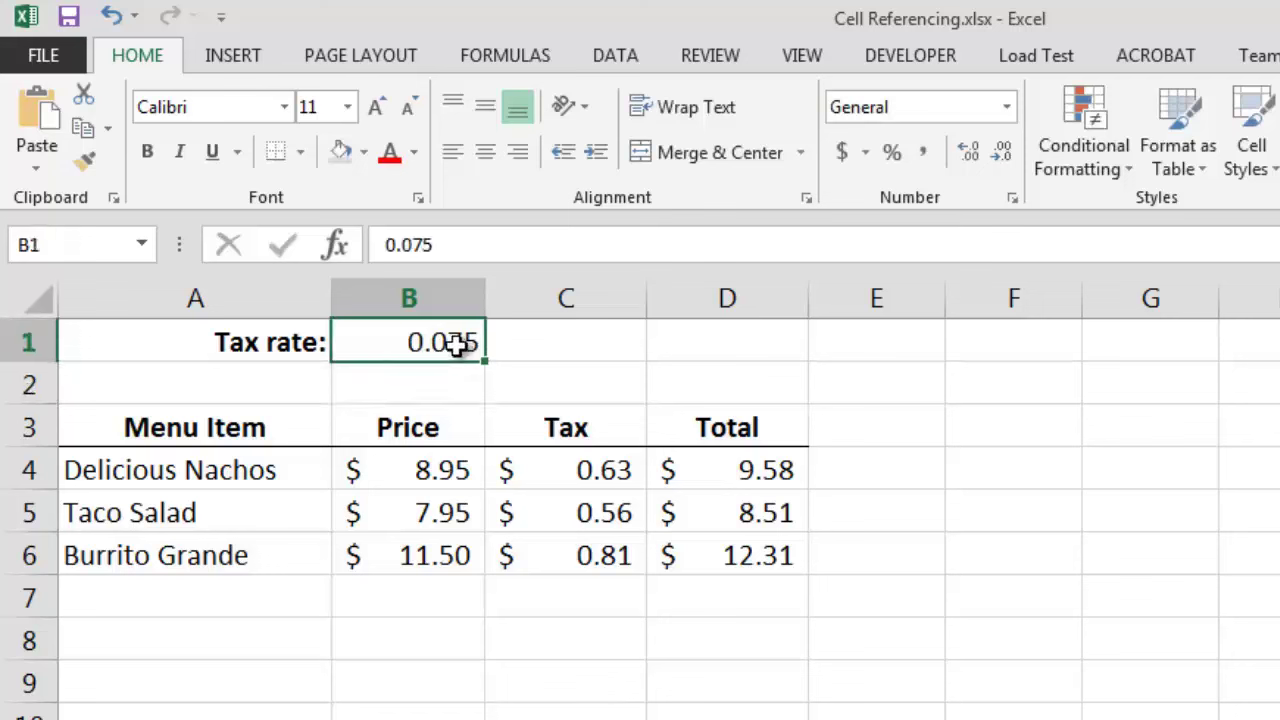
left_click(892, 149)
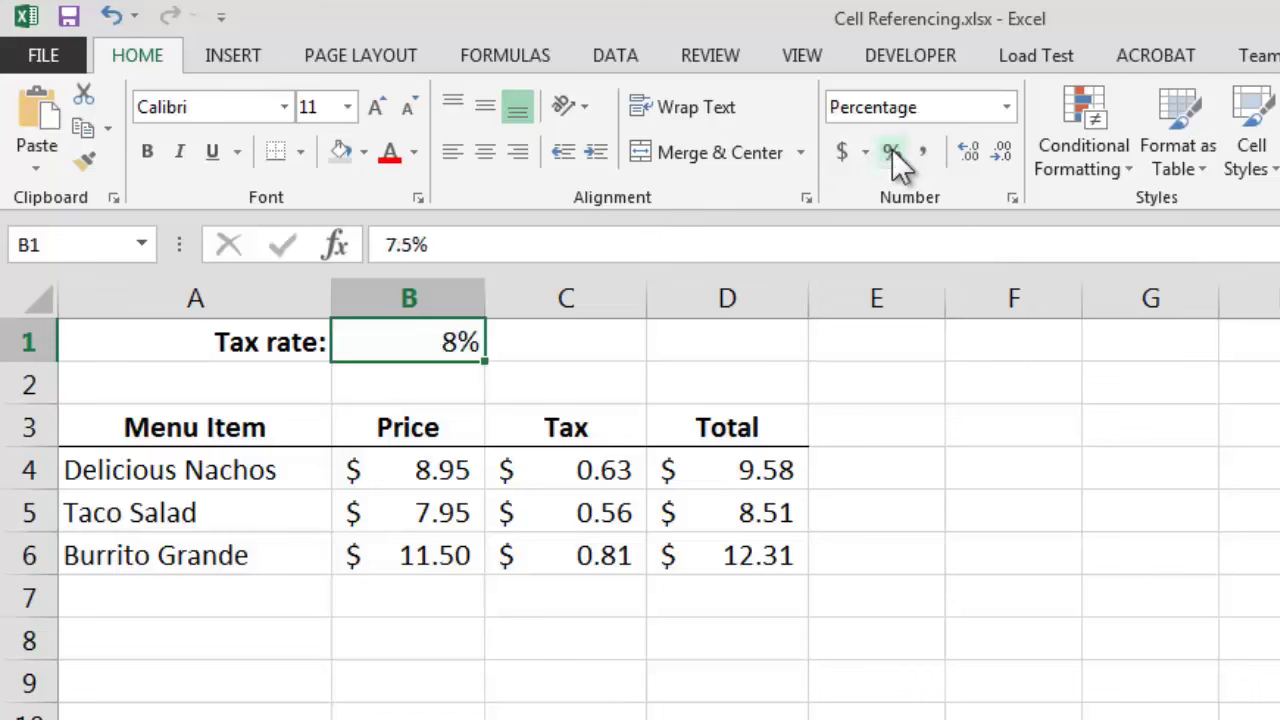
left_click(966, 152)
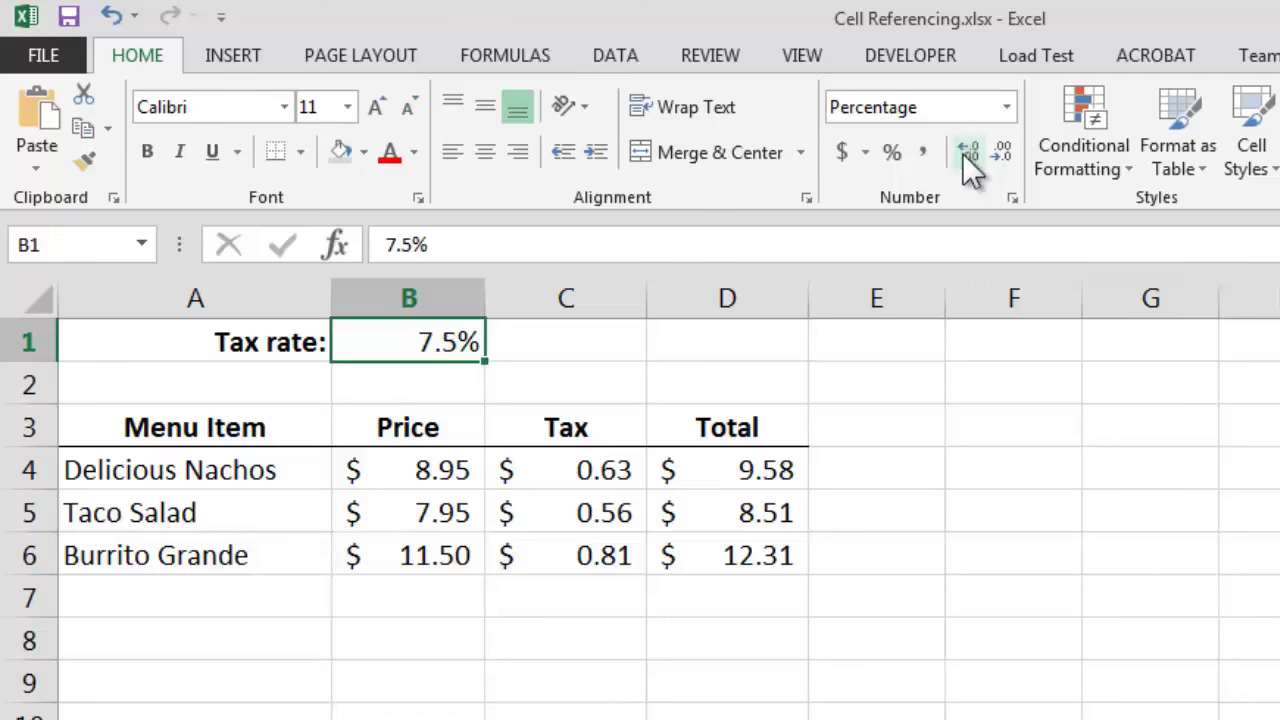
left_click(966, 152)
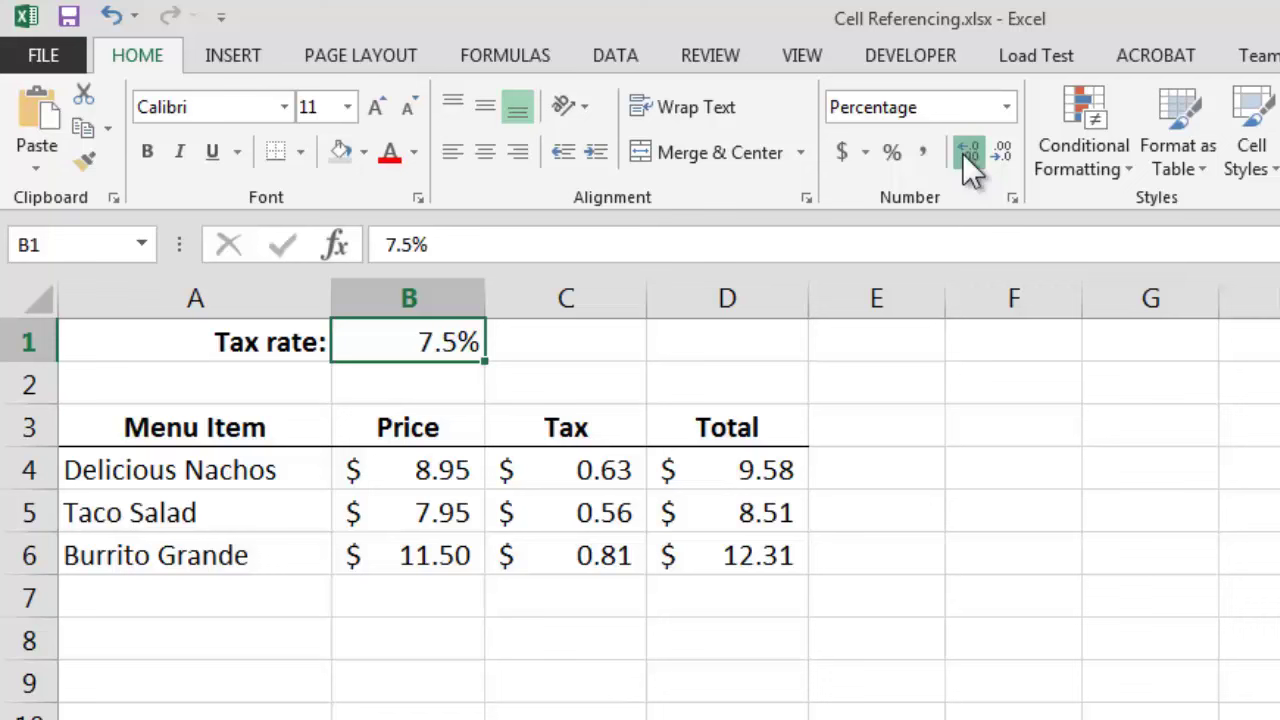
left_click(616, 343)
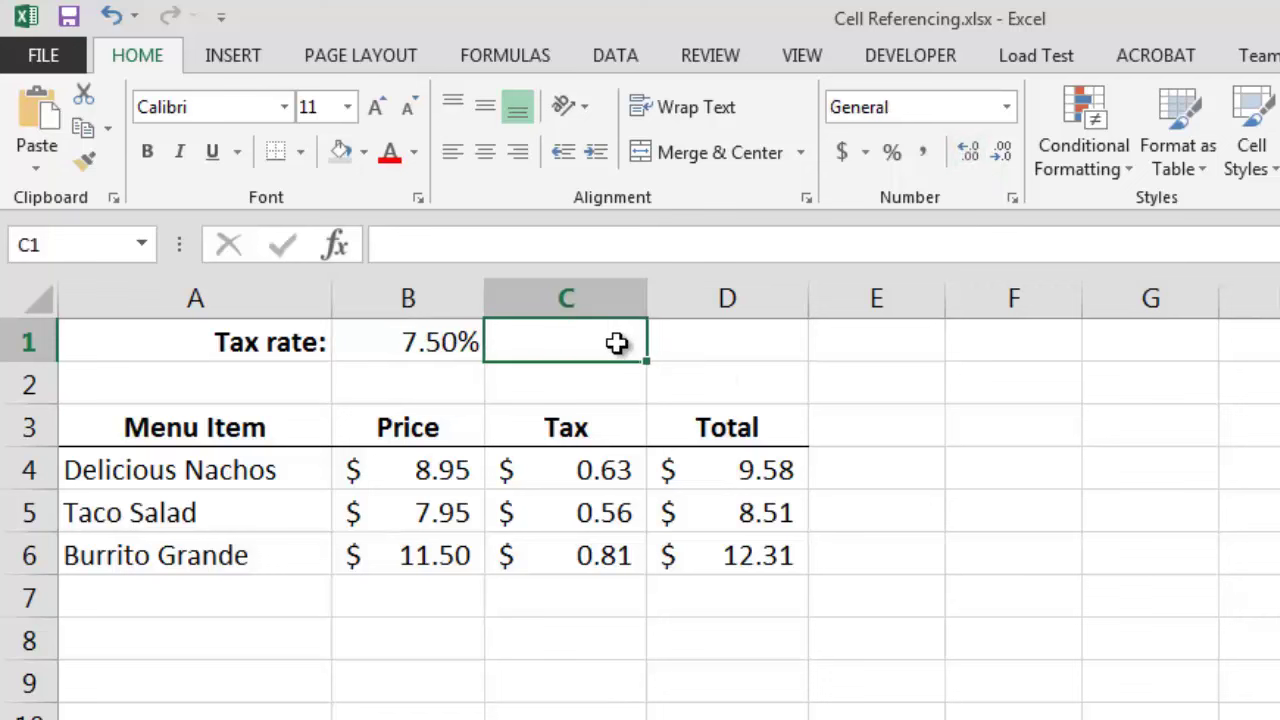
Step: Clear the existing tax amounts from C4:C6
left_click(597, 462)
left_click_drag(597, 462, 597, 535)
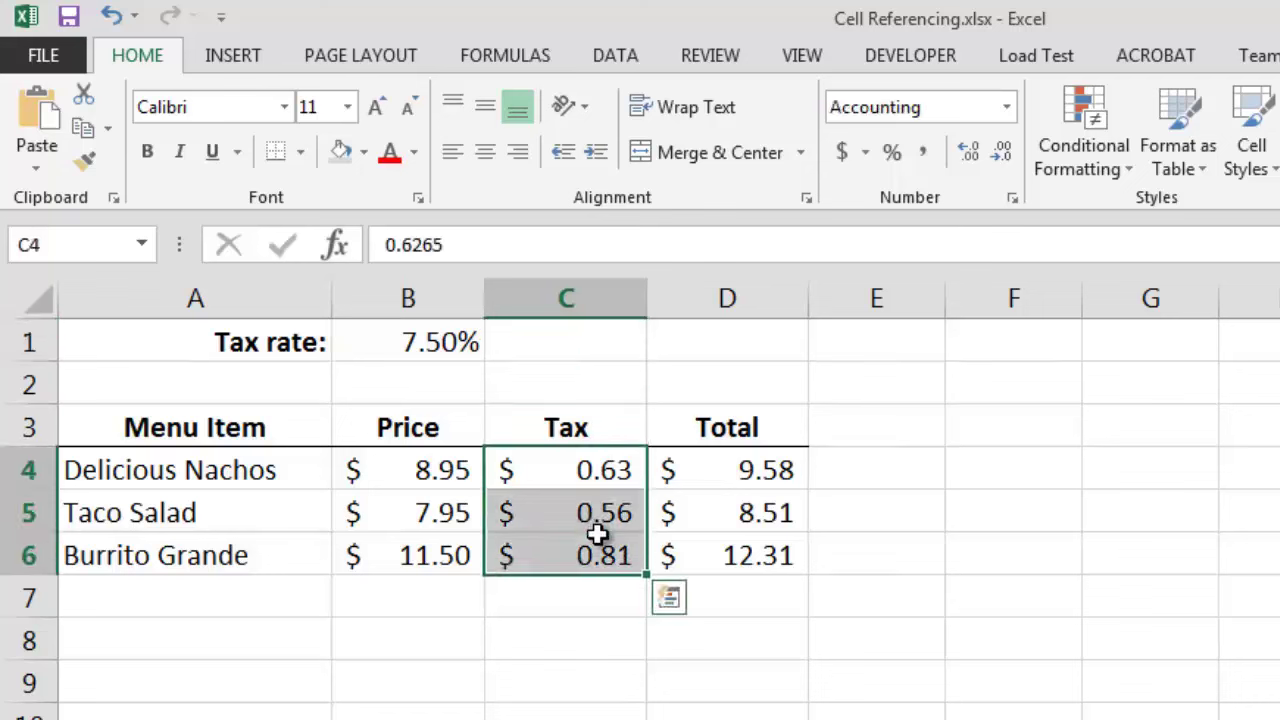
key("Delete")
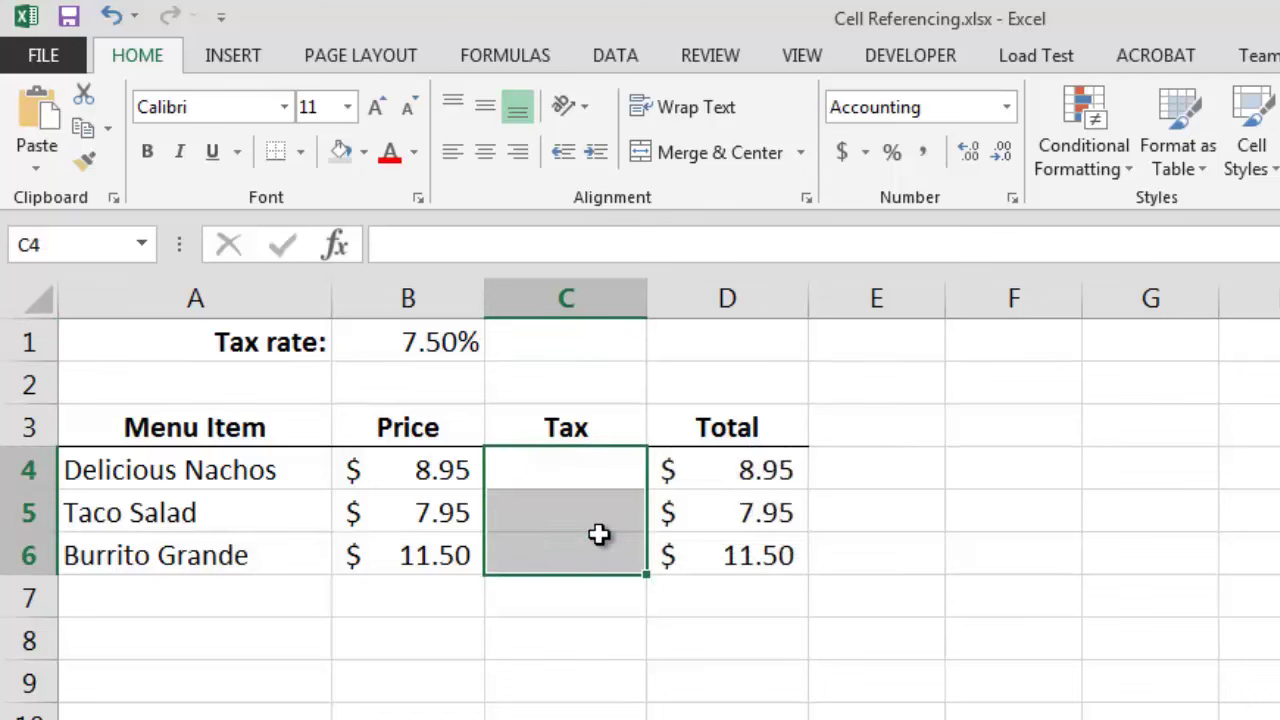
left_click(596, 595)
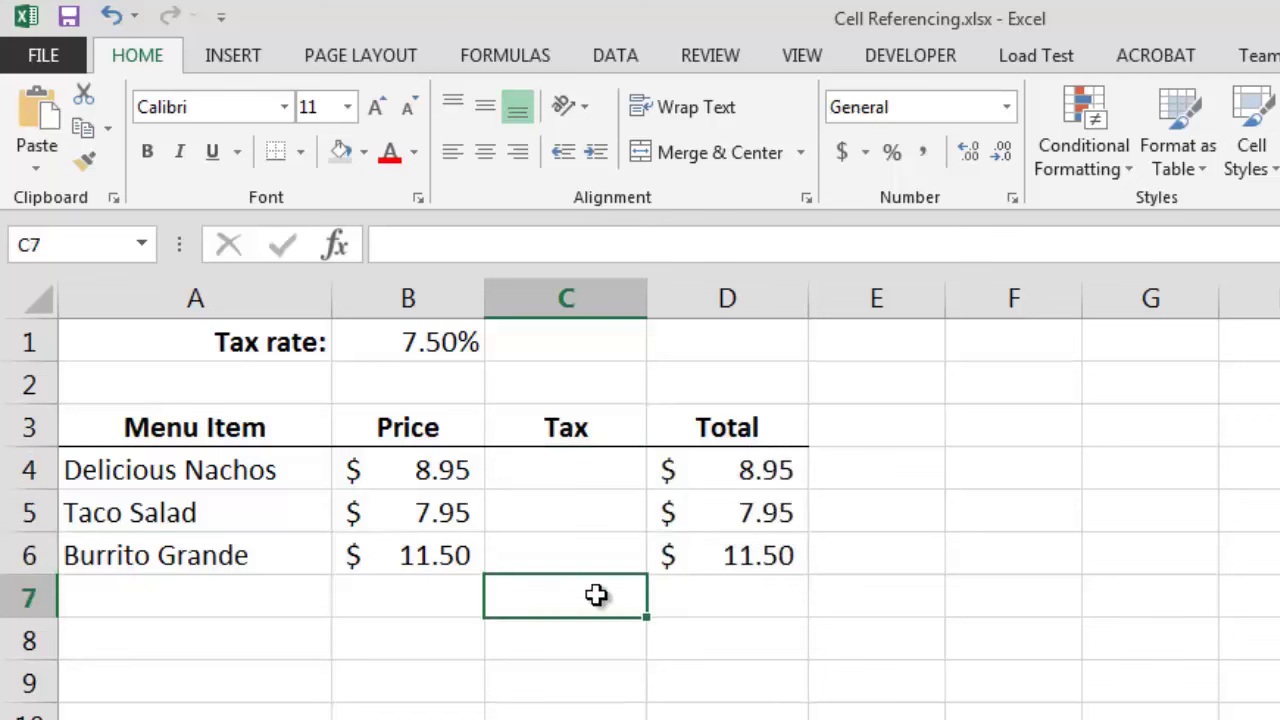
Step: Enter the formula =B4*B1 in C4 to calculate the tax for Delicious Nachos
left_click(563, 469)
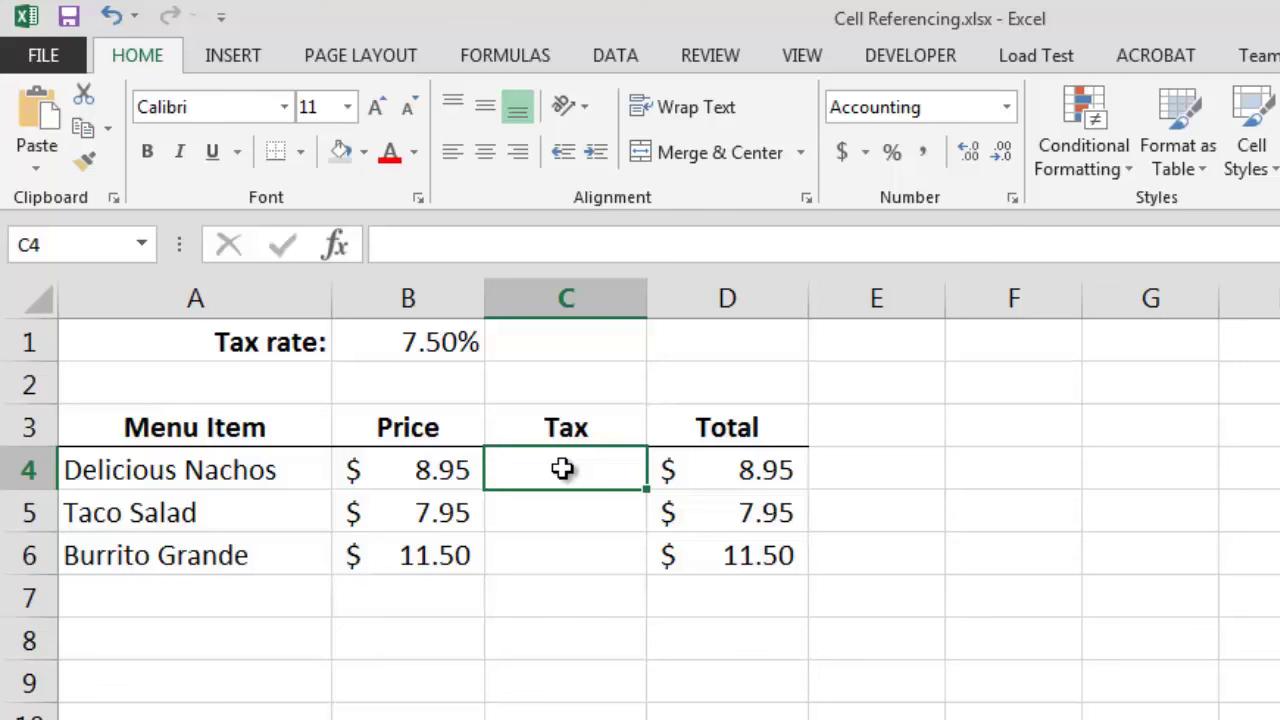
type("=B")
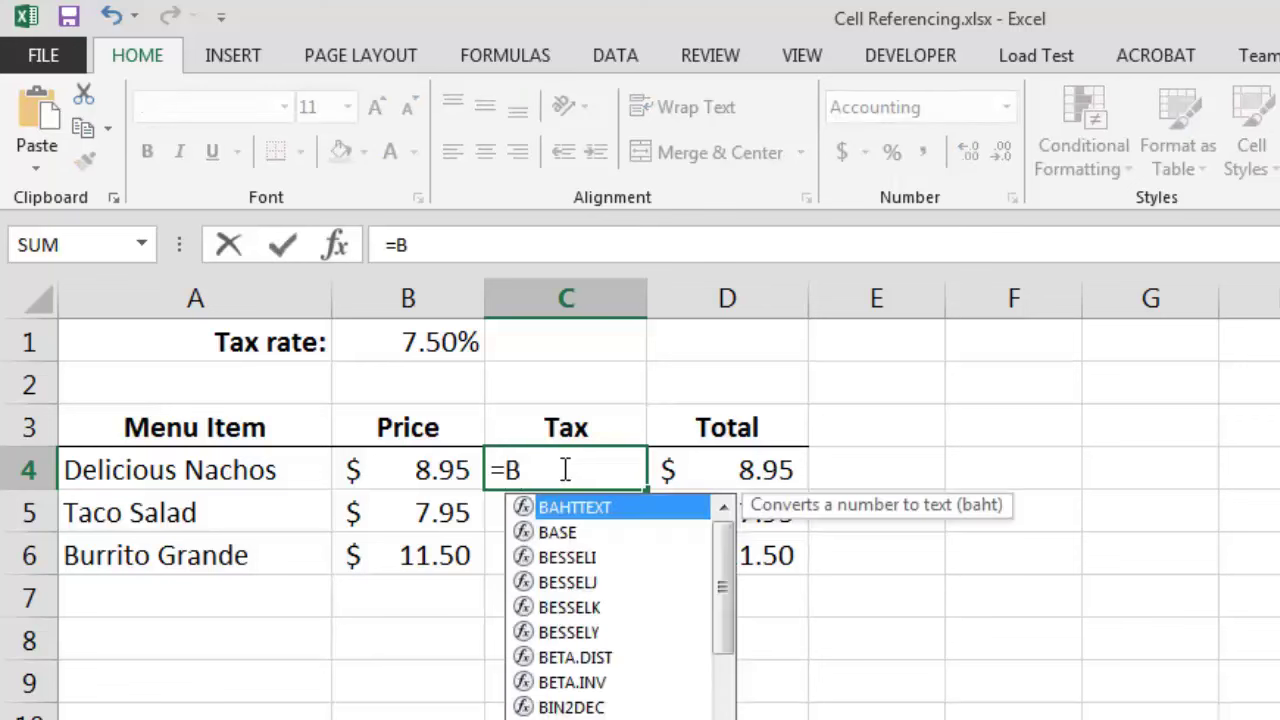
type("4*B1")
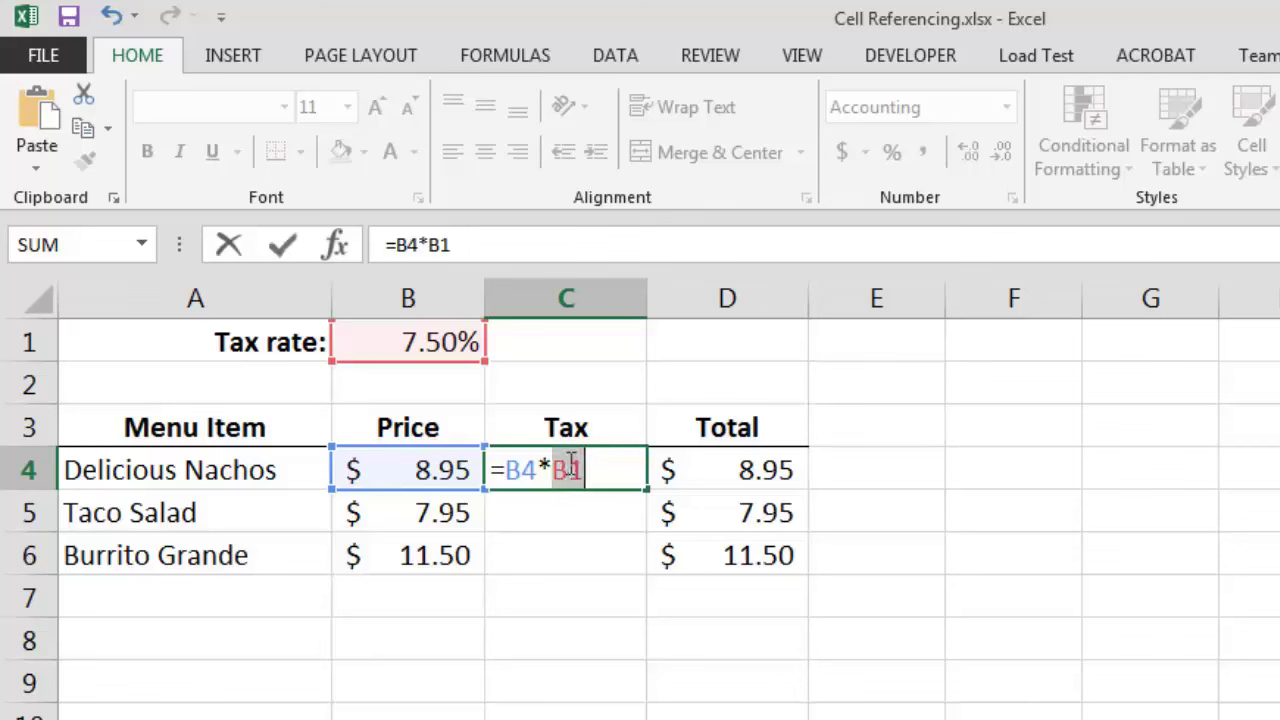
key("Return")
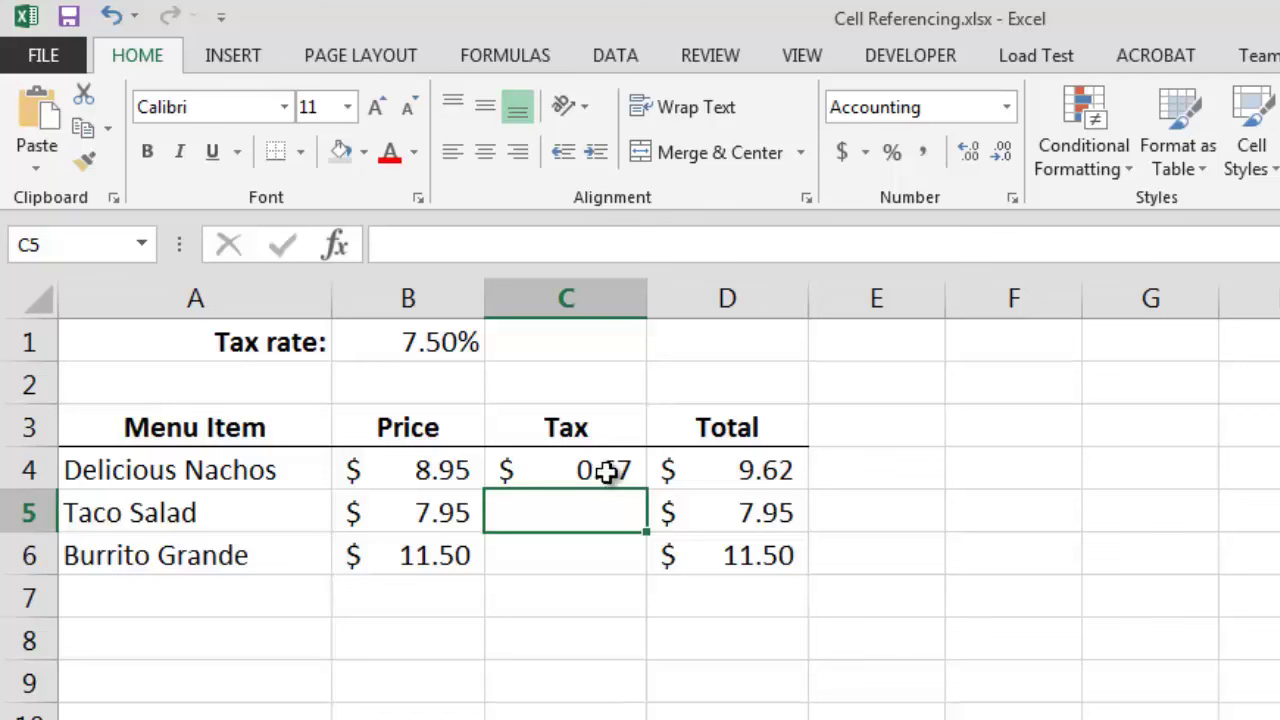
Step: Copy the relative-reference tax formula from C4 down through C6
left_click(610, 475)
left_click_drag(648, 491, 635, 565)
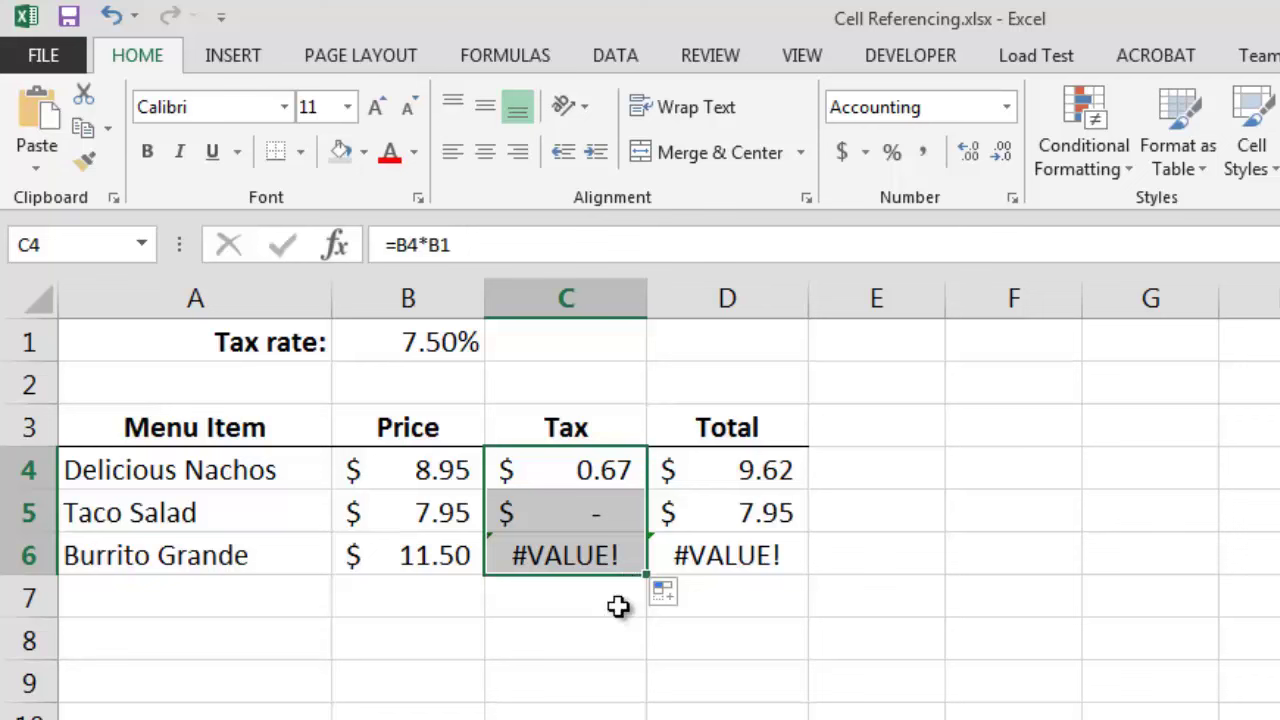
left_click(618, 607)
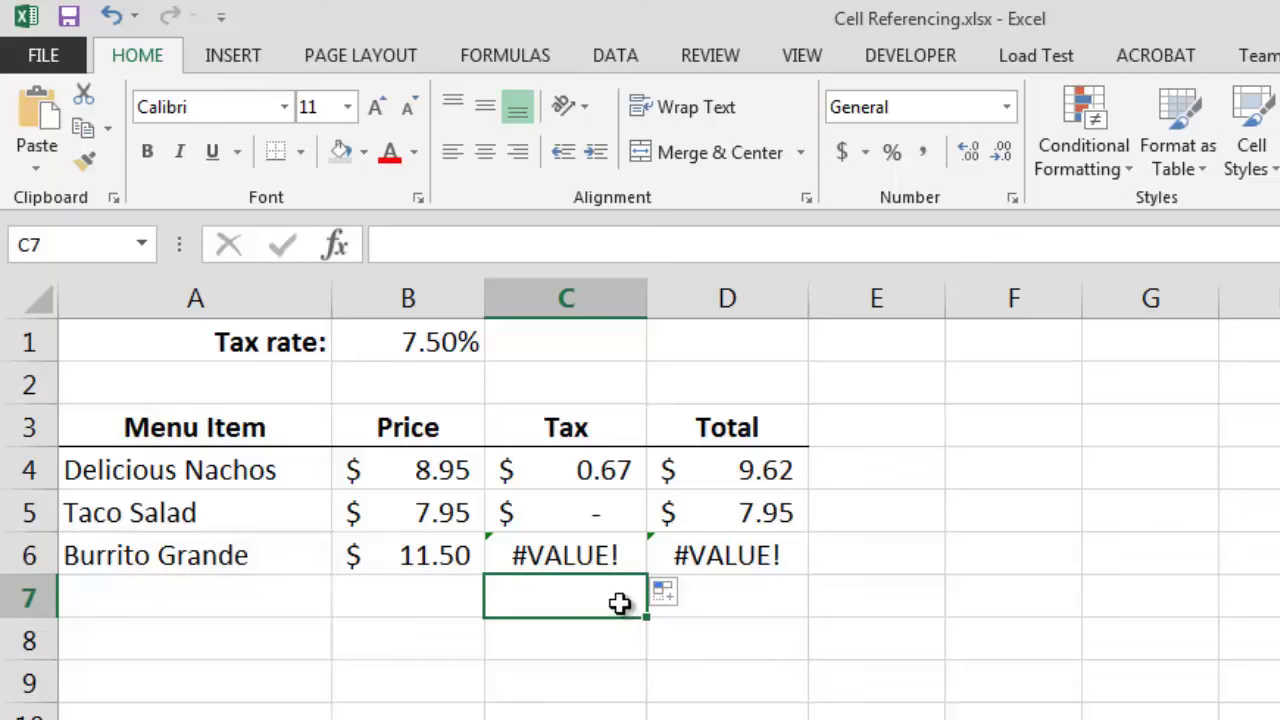
Step: Examine which cells the copied tax formulas in C5 and C6 refer to
left_click(620, 517)
double_click(622, 515)
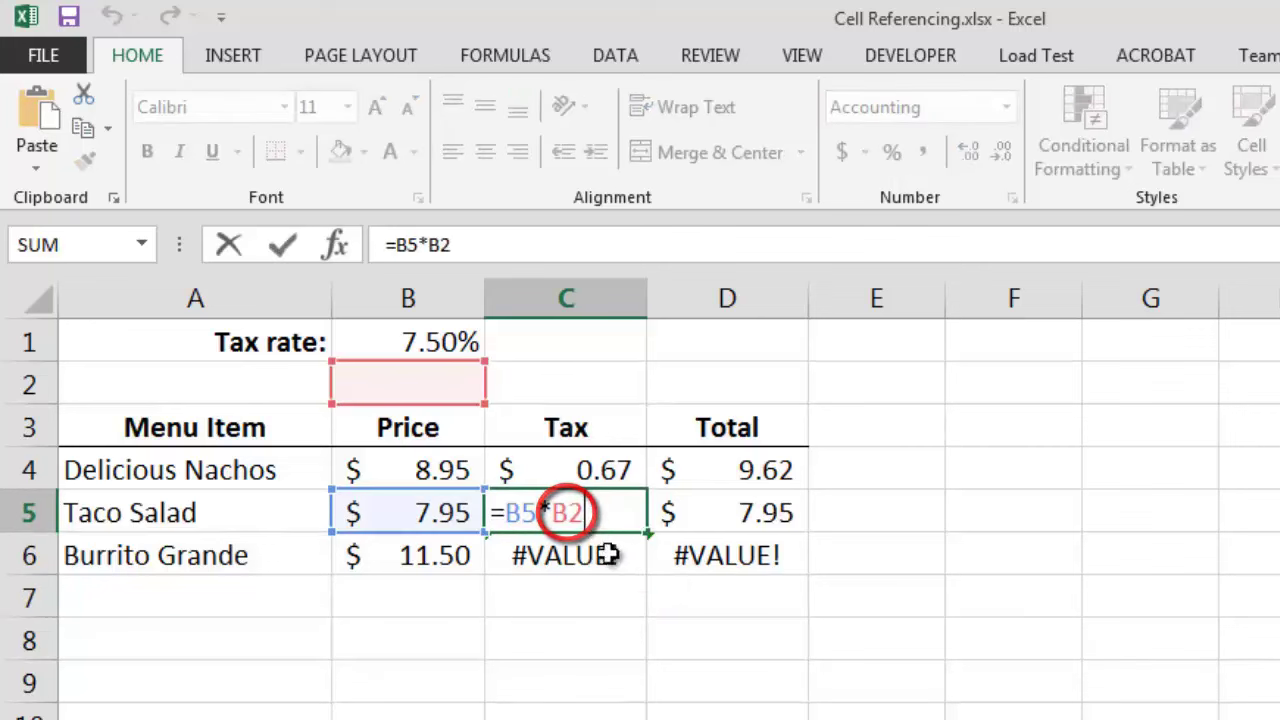
double_click(622, 557)
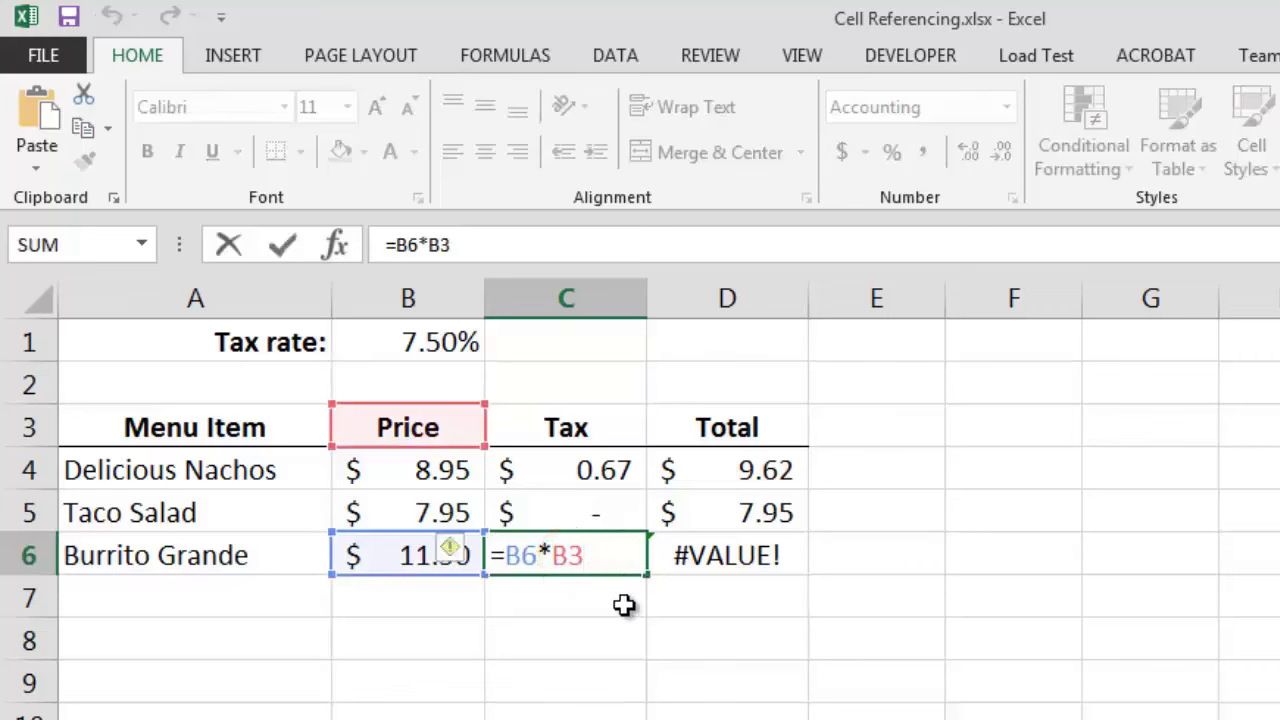
key("Return")
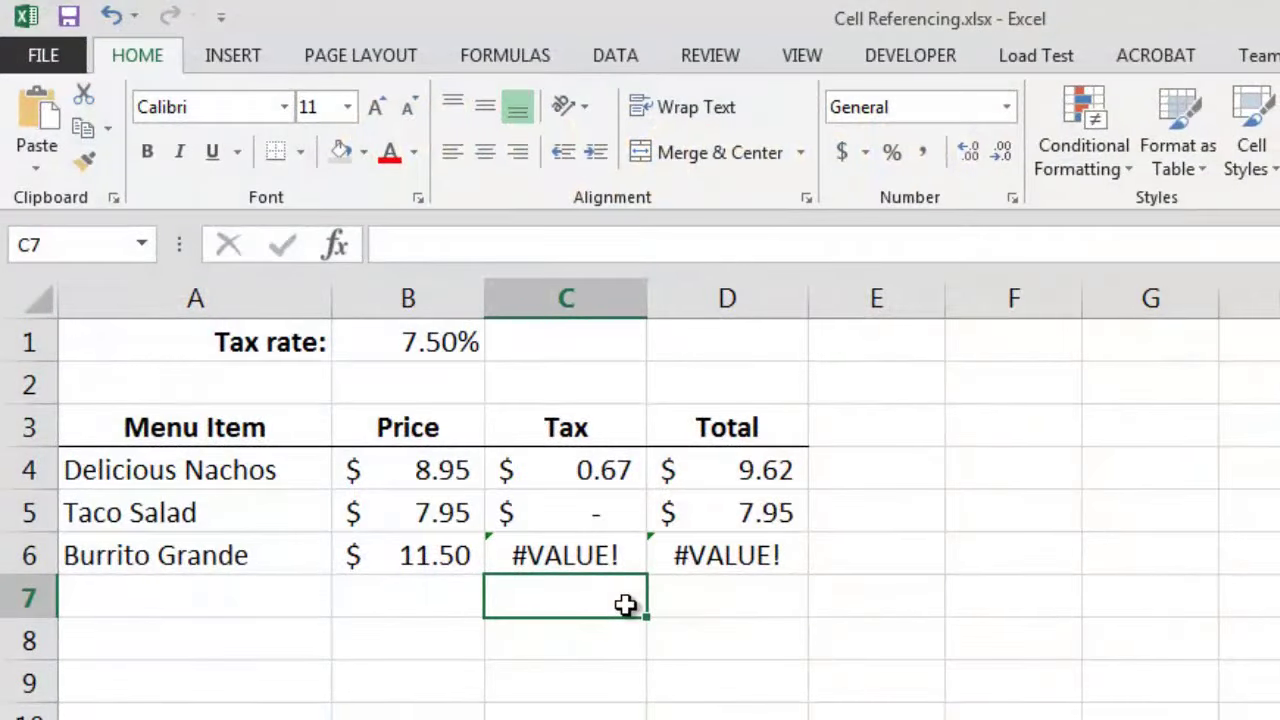
Step: Make the tax rate reference in C4 absolute so the formula reads =B4*$B$1
left_click(622, 471)
double_click(622, 471)
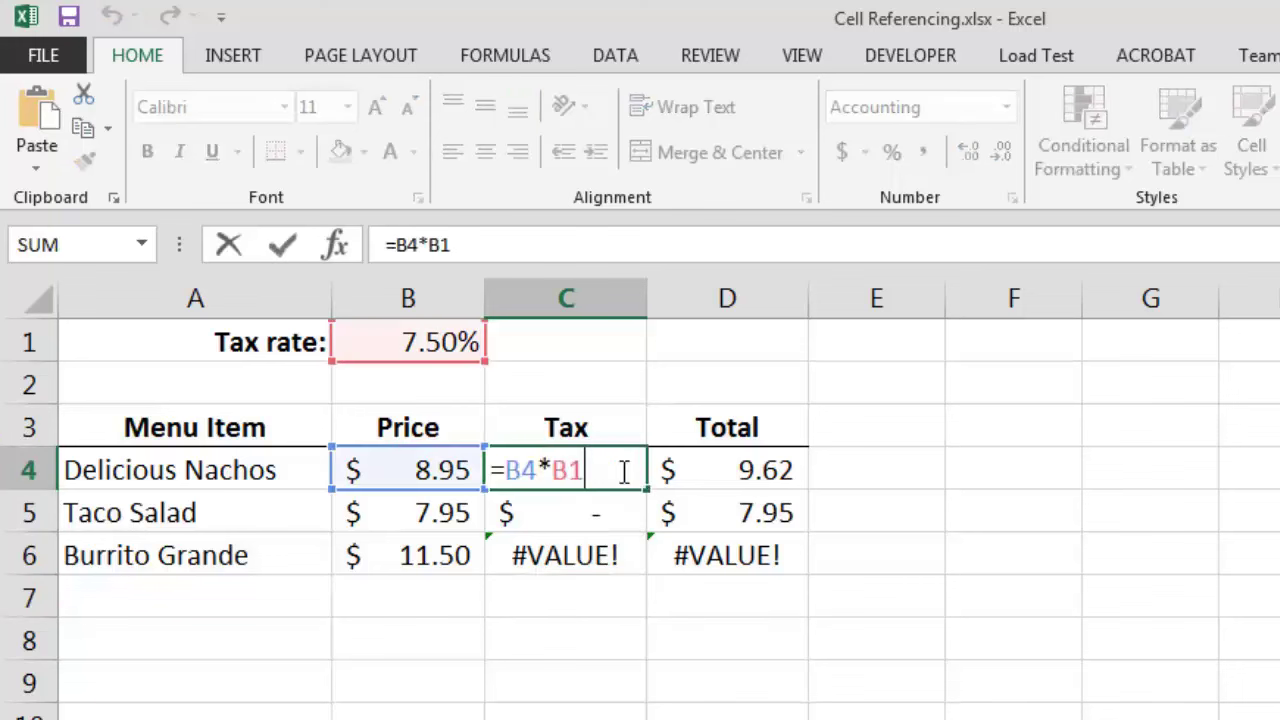
double_click(569, 471)
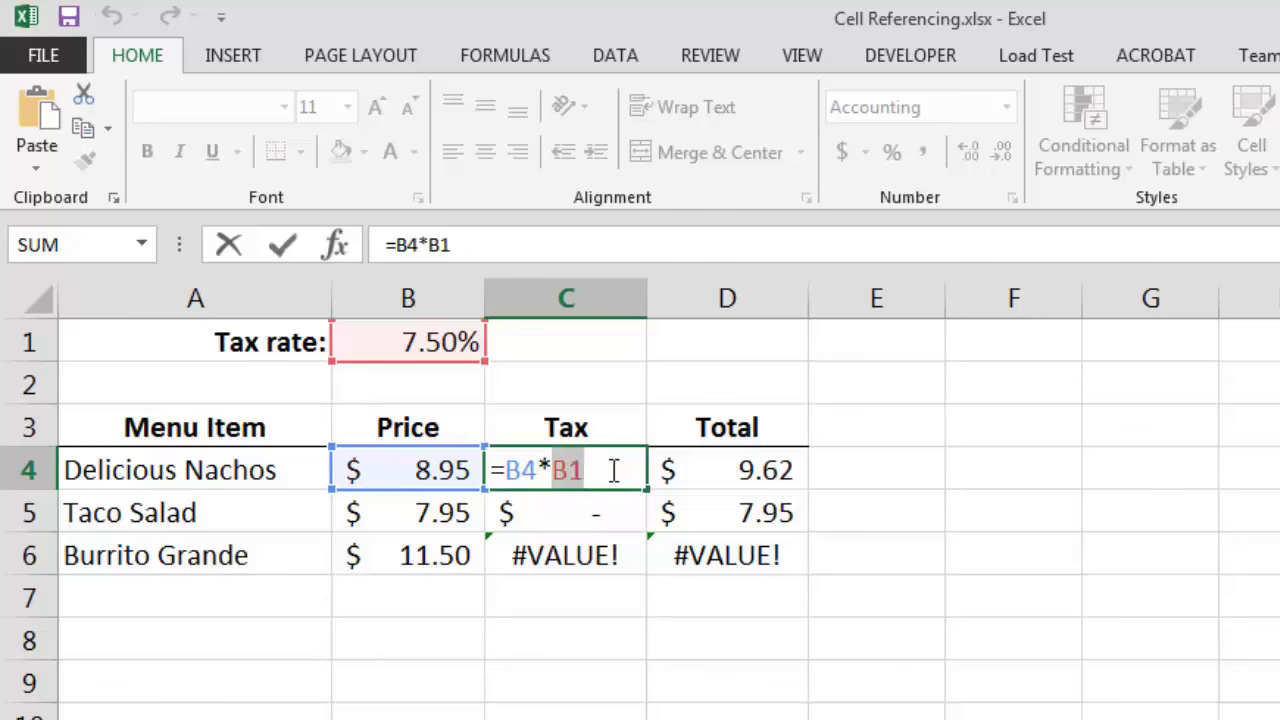
key("F4")
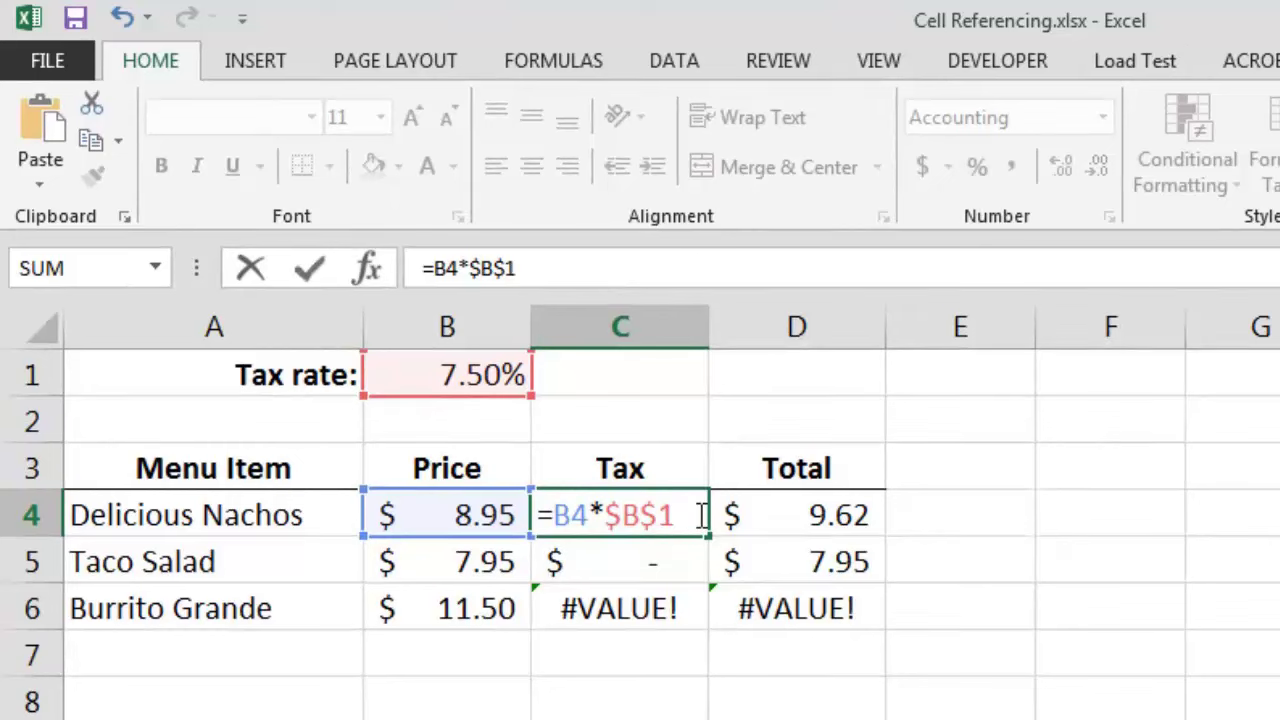
key("Return")
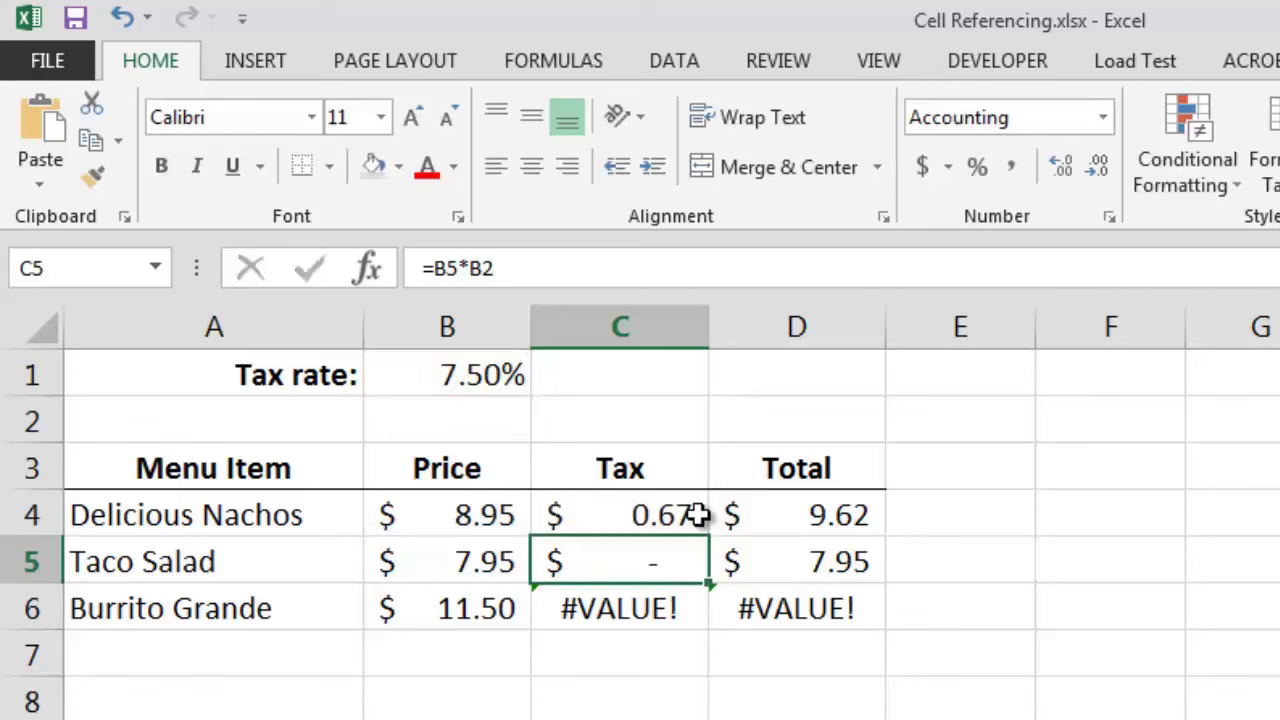
Step: Fill the formula with the absolute tax rate reference from C4 down to C6
left_click(674, 514)
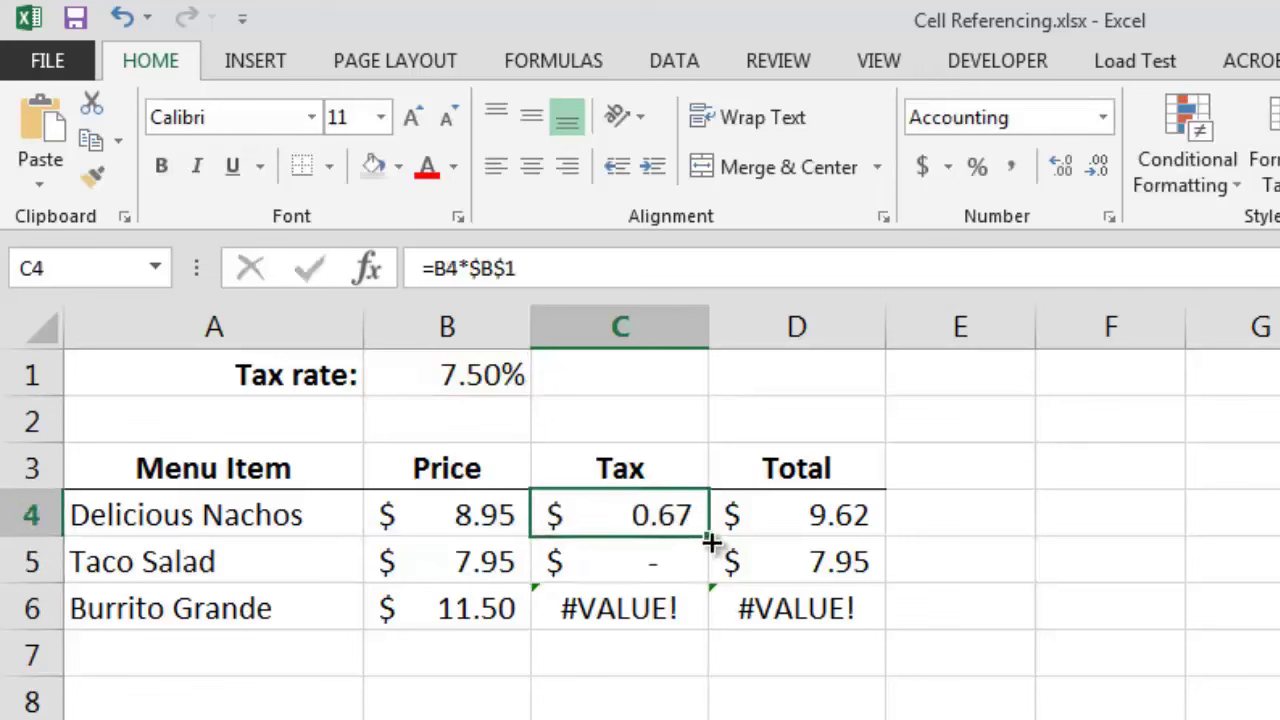
left_click_drag(712, 538, 700, 620)
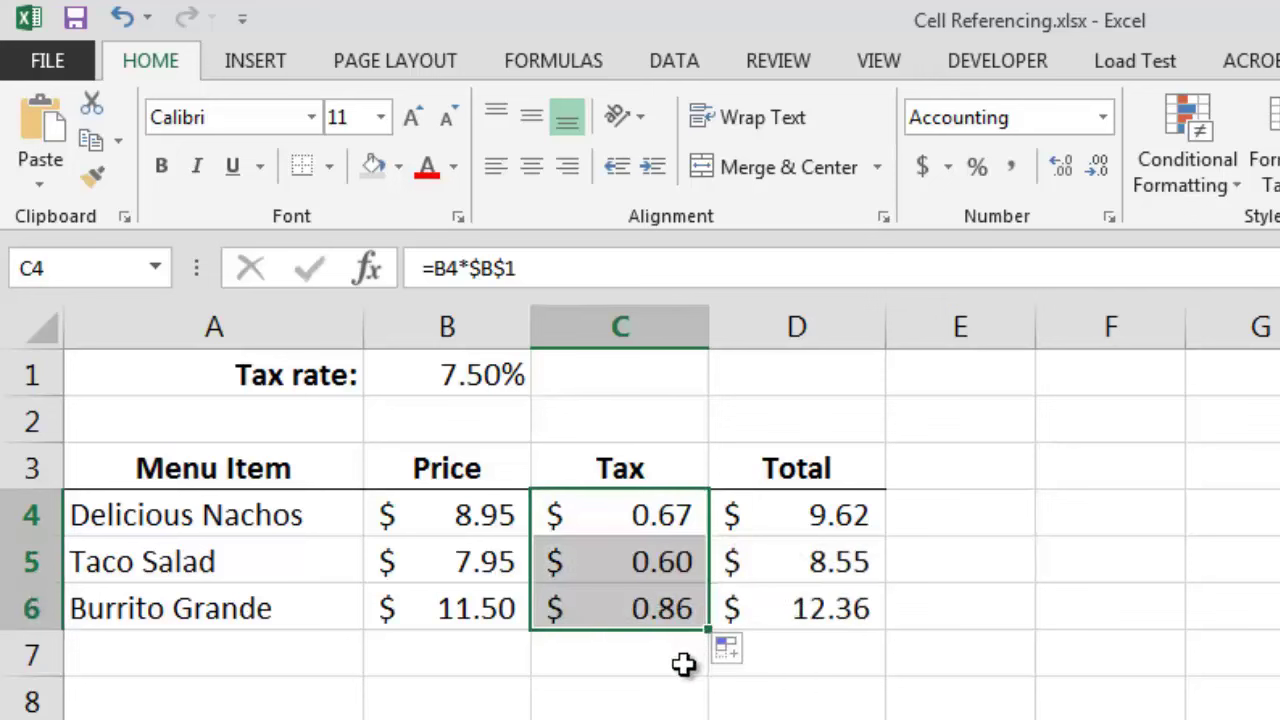
left_click(683, 664)
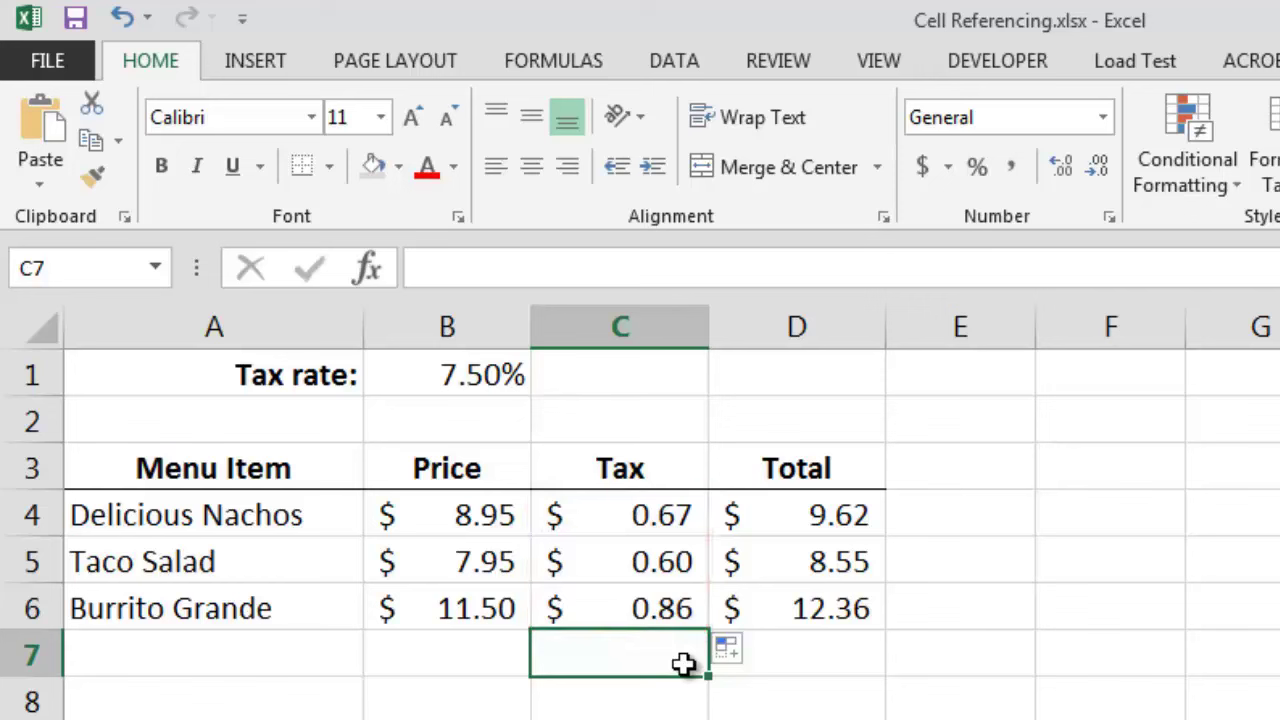
Step: Change the tax rate in B1 first to 9% and finally to 6%
left_click(471, 375)
type(".09")
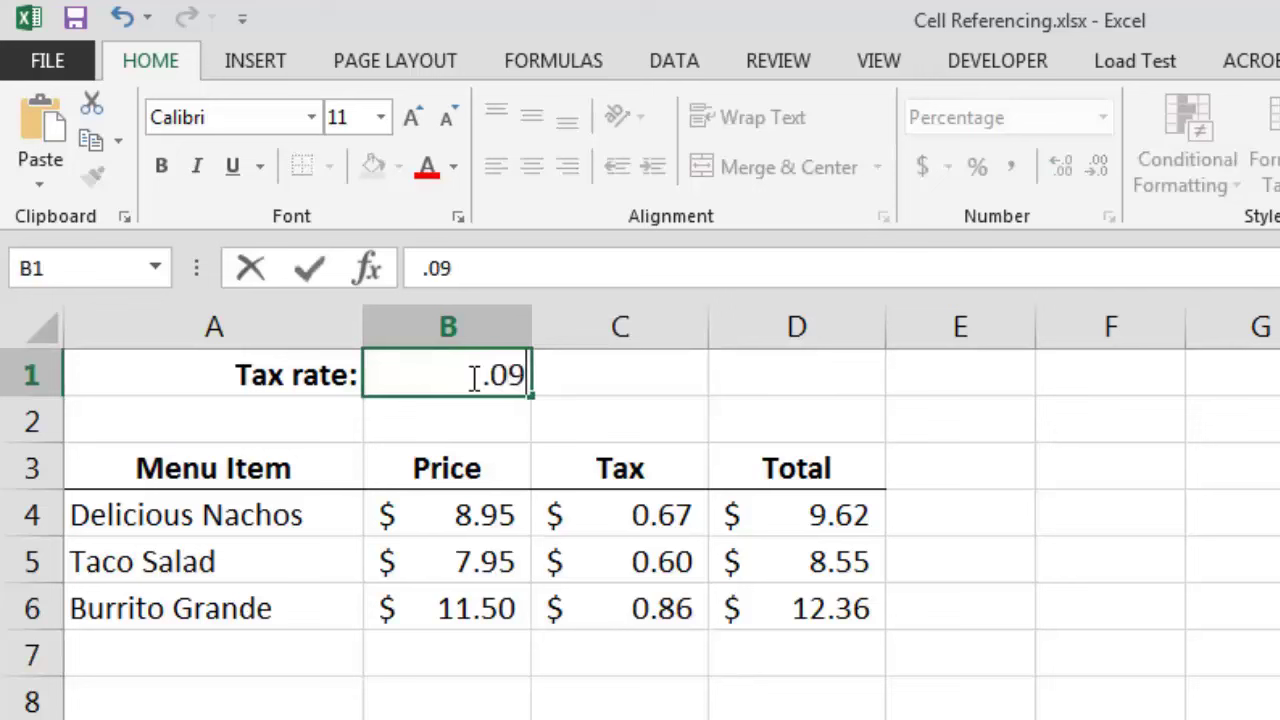
key("Return")
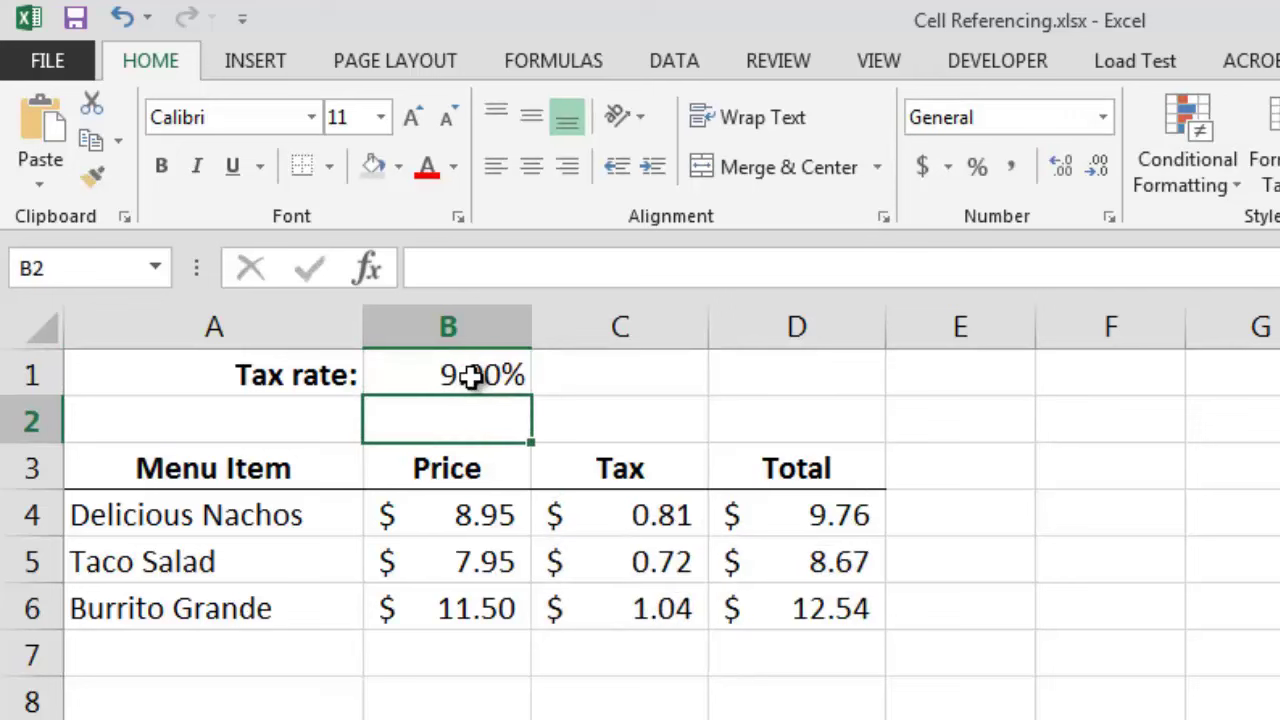
left_click(500, 375)
type(".")
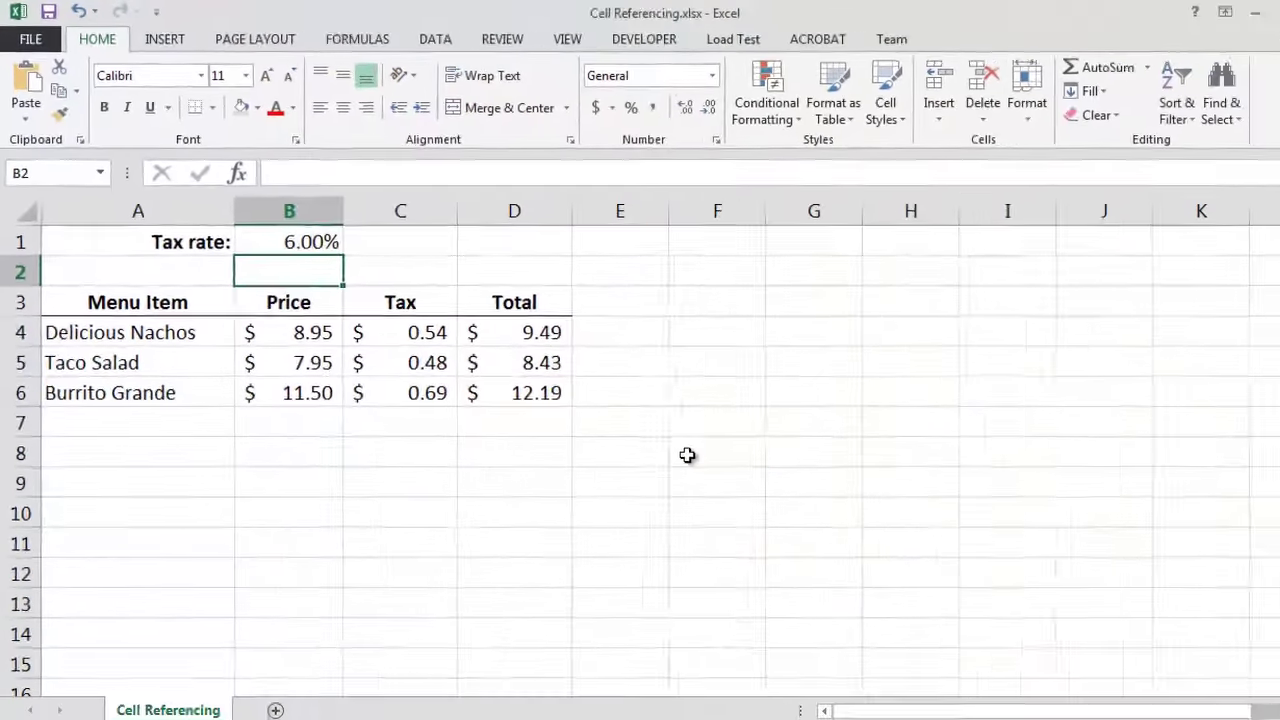
Step: Enter the numbers 1, 2 and 3 across cells F8 to H8
left_click(687, 455)
type("1")
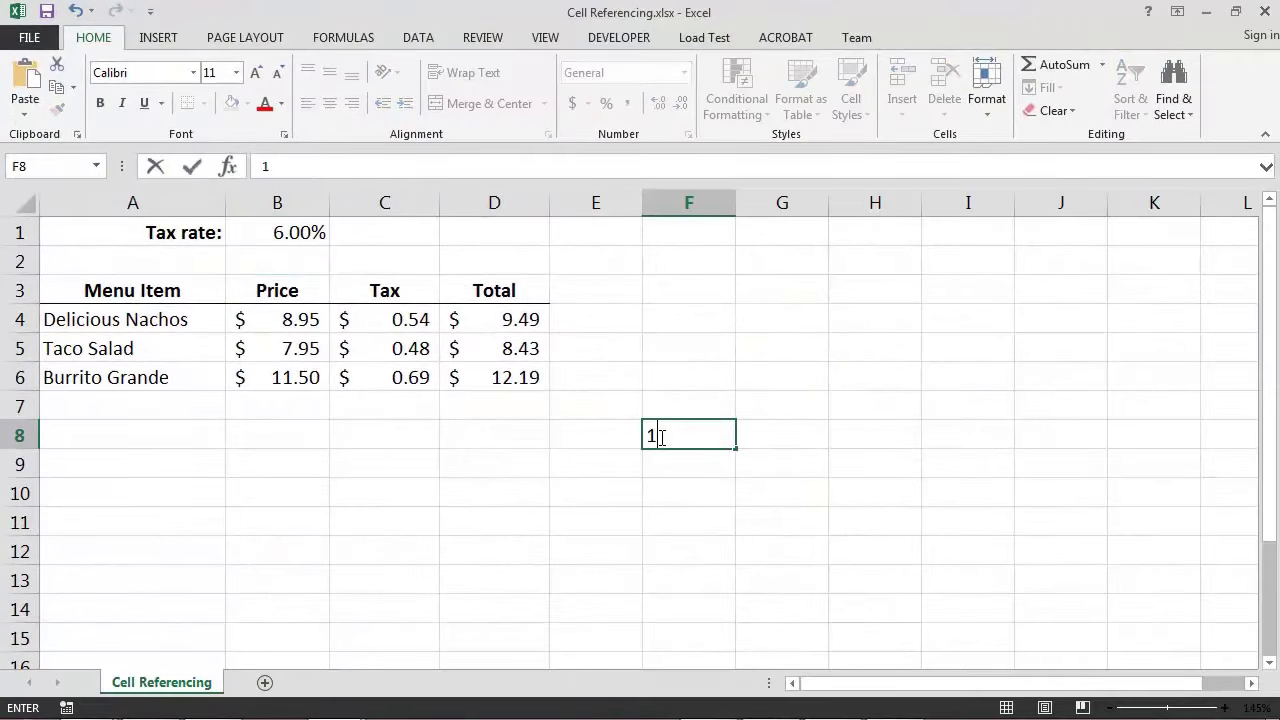
key("Tab")
type("2")
key("Tab")
type("3")
key("Return")
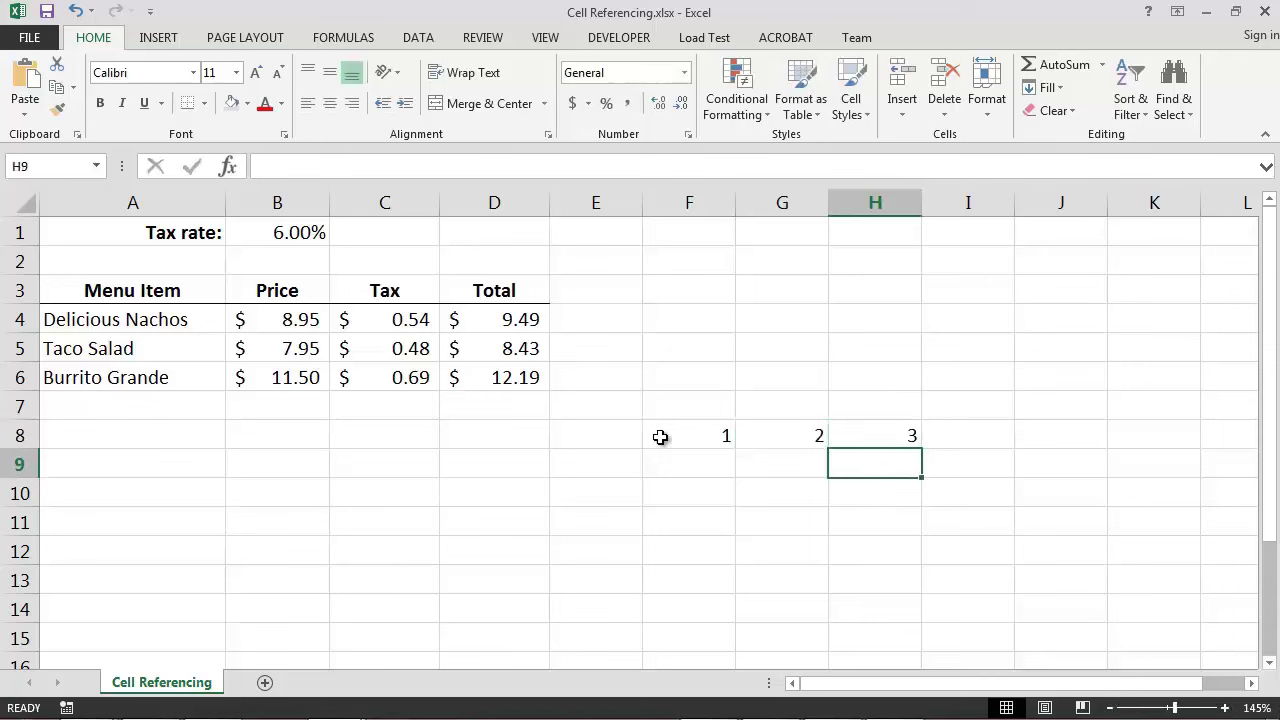
Step: Enter the numbers 4, 5 and 6 across cells F9 to H9
type("4")
key("Tab")
type("5")
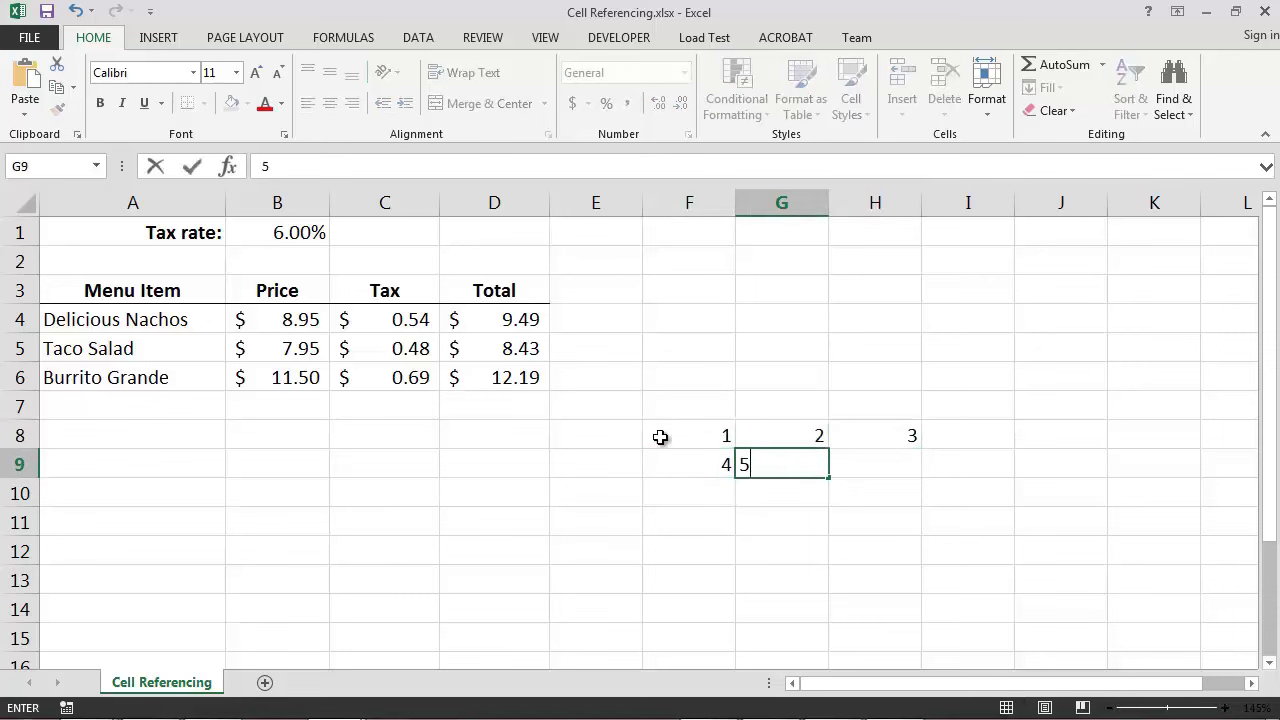
key("Tab")
type("6")
key("Return")
key("Left")
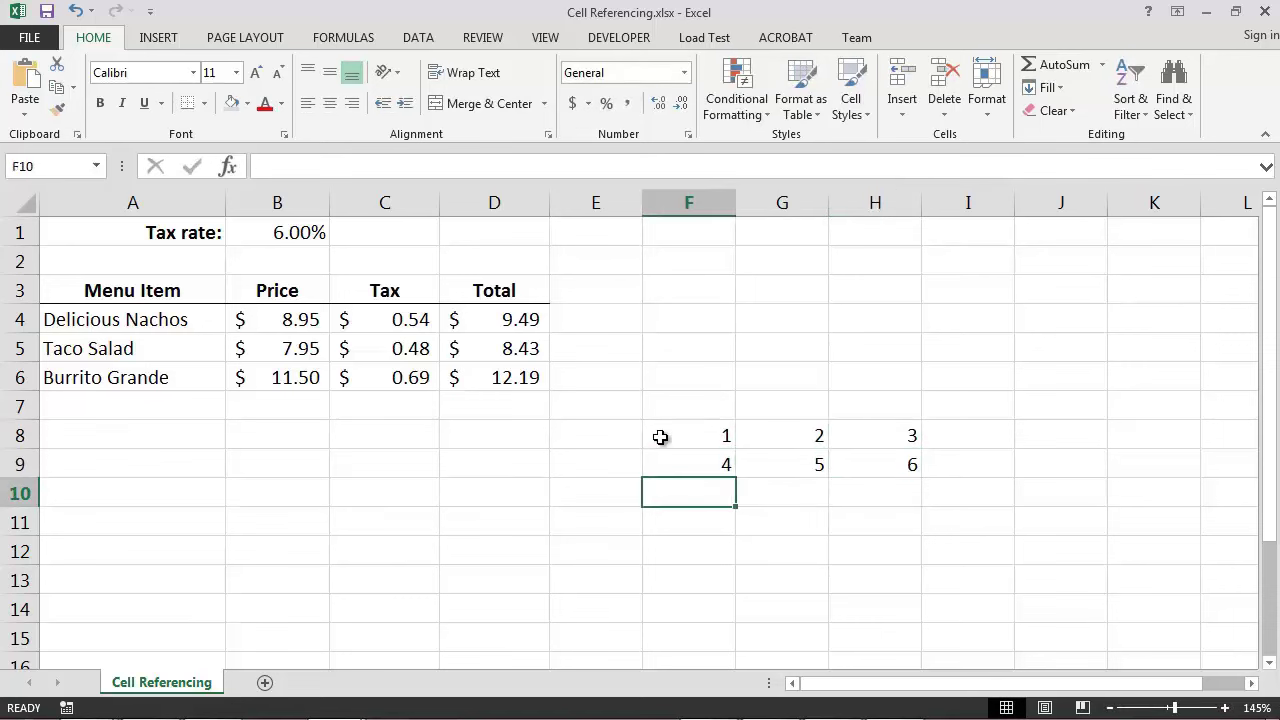
Step: Enter the numbers 7, 8 and 9 across cells F10 to H10
type("7")
key("Tab")
type("8")
key("Tab")
type("9")
key("Up")
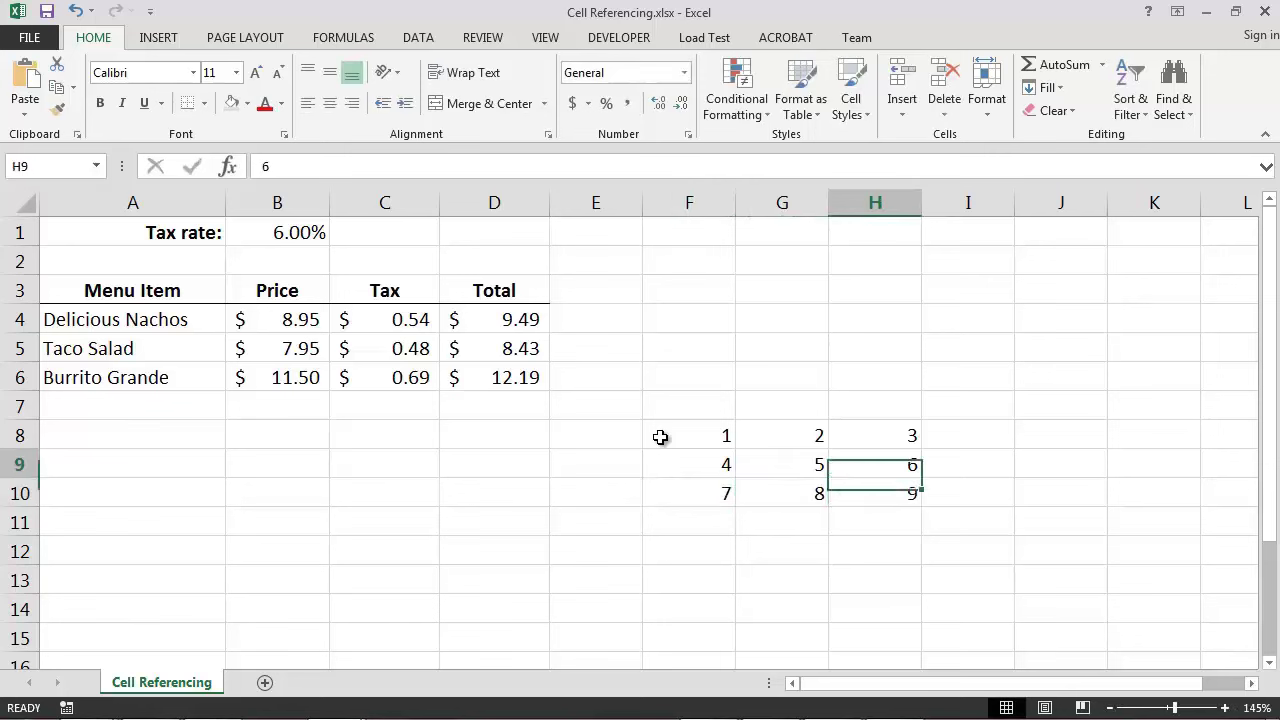
Step: Apply outside borders to the number block F8:H10
left_click_drag(686, 437, 839, 492)
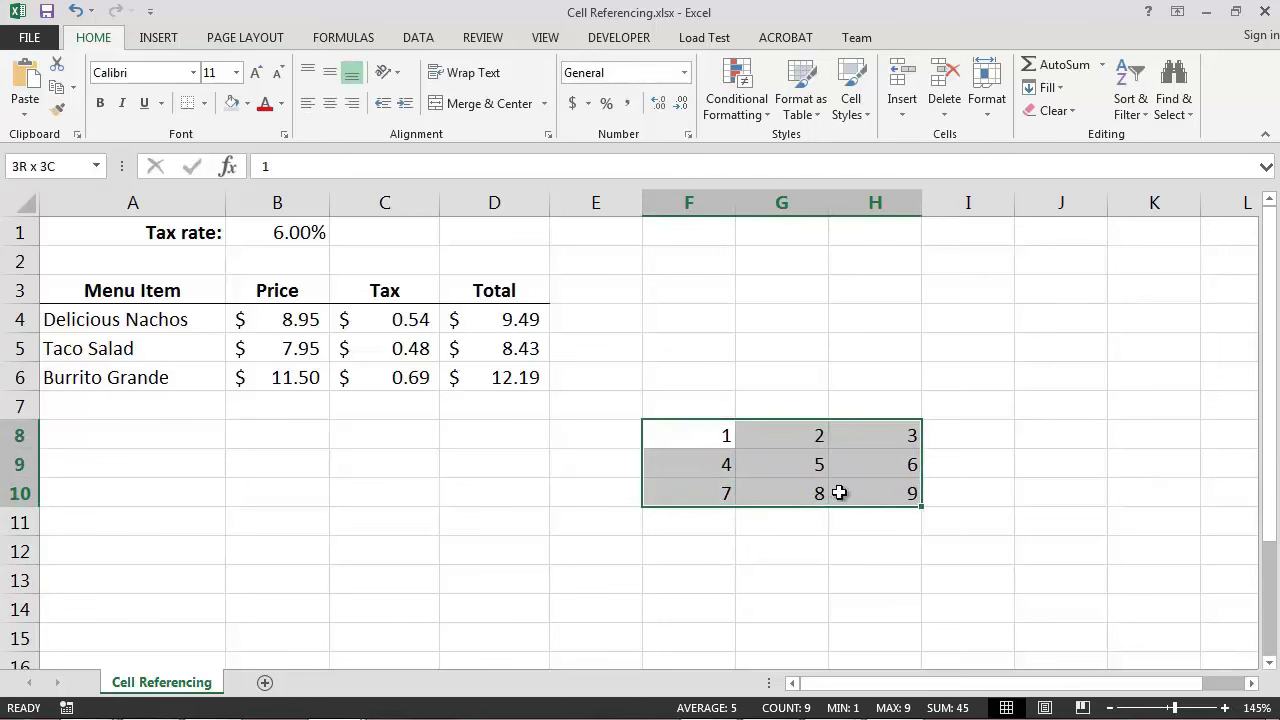
left_click(204, 103)
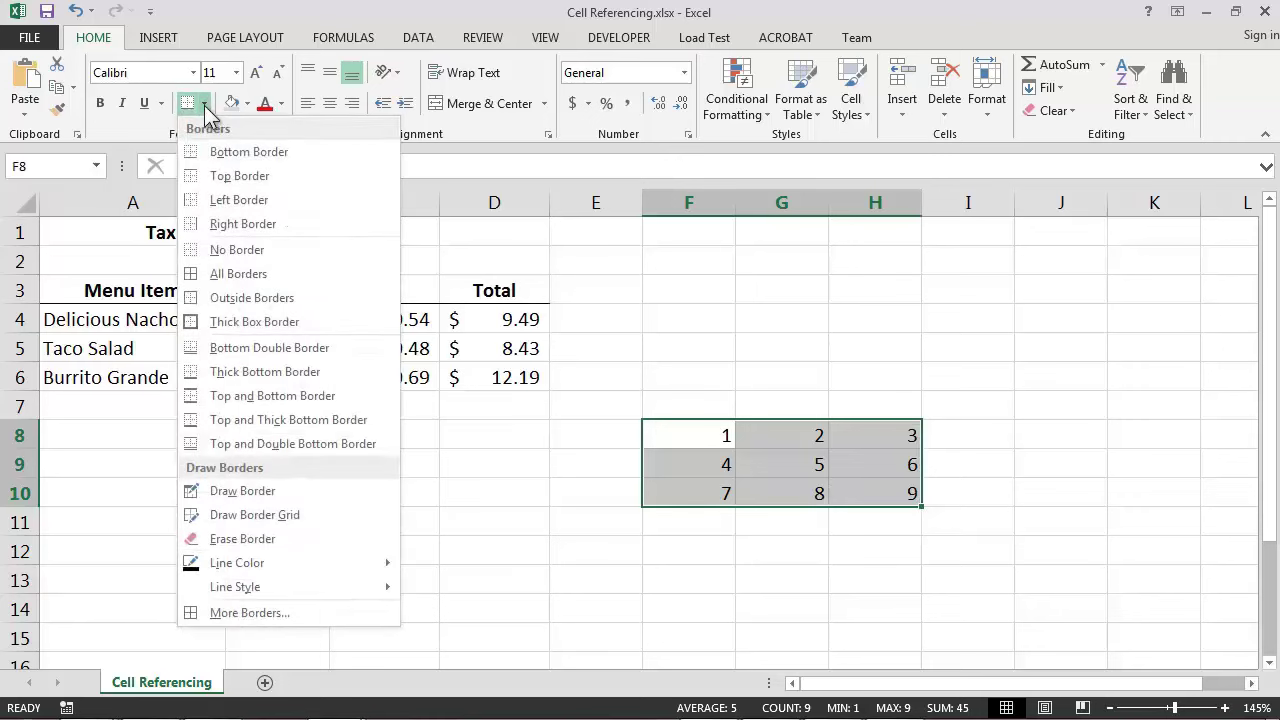
left_click(263, 298)
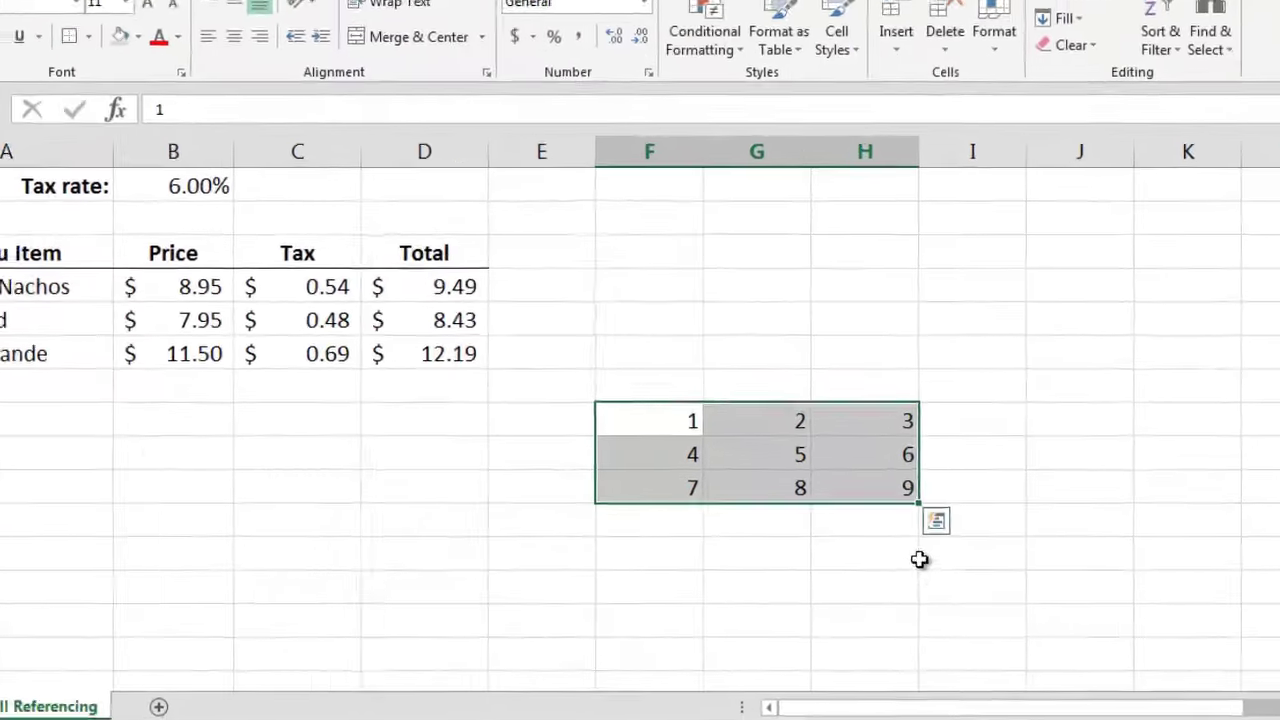
left_click(928, 555)
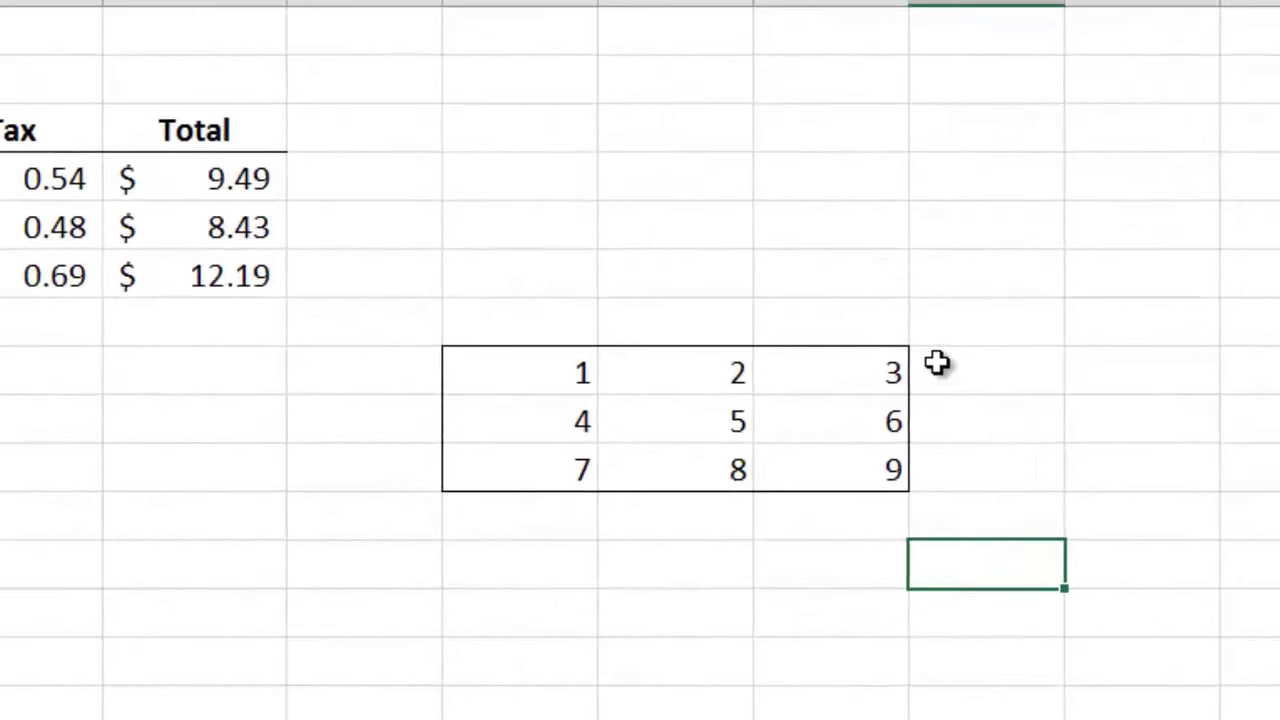
Step: Enter a row-locked sum of the grid's first two top-row cells in I8 as =SUM(F$8:G$8)
left_click(945, 436)
type("=")
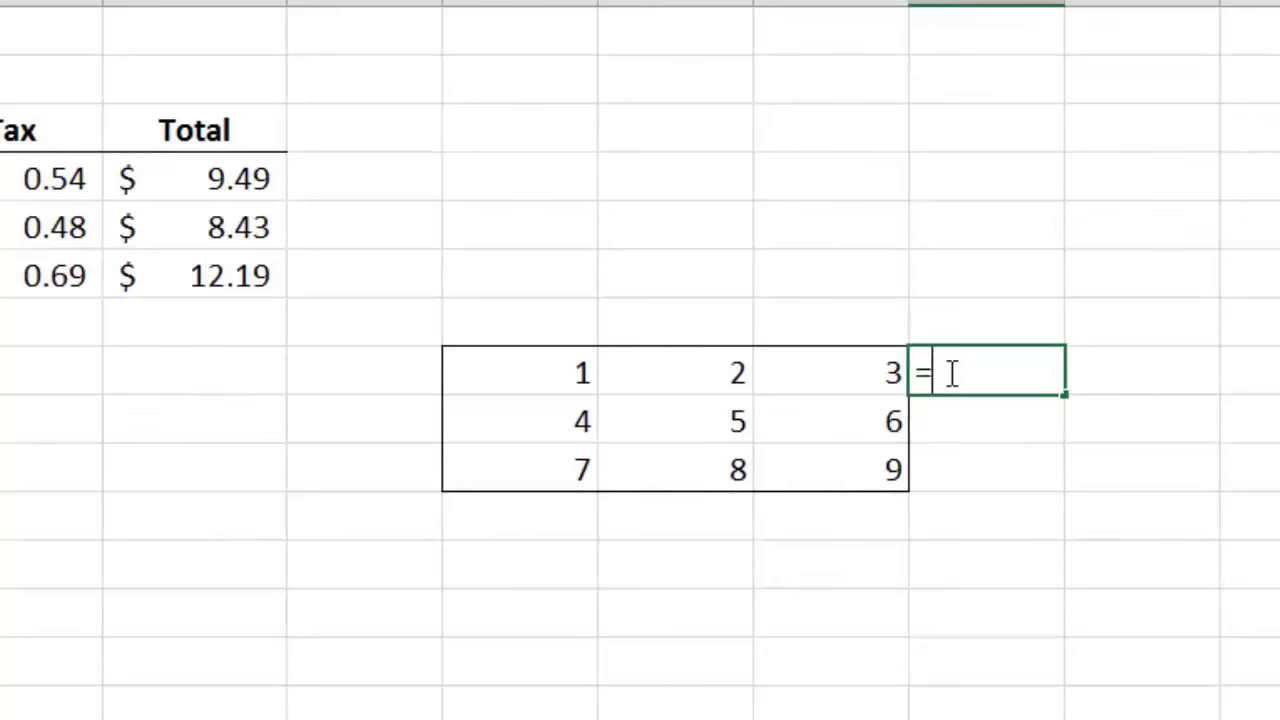
type("SUM(")
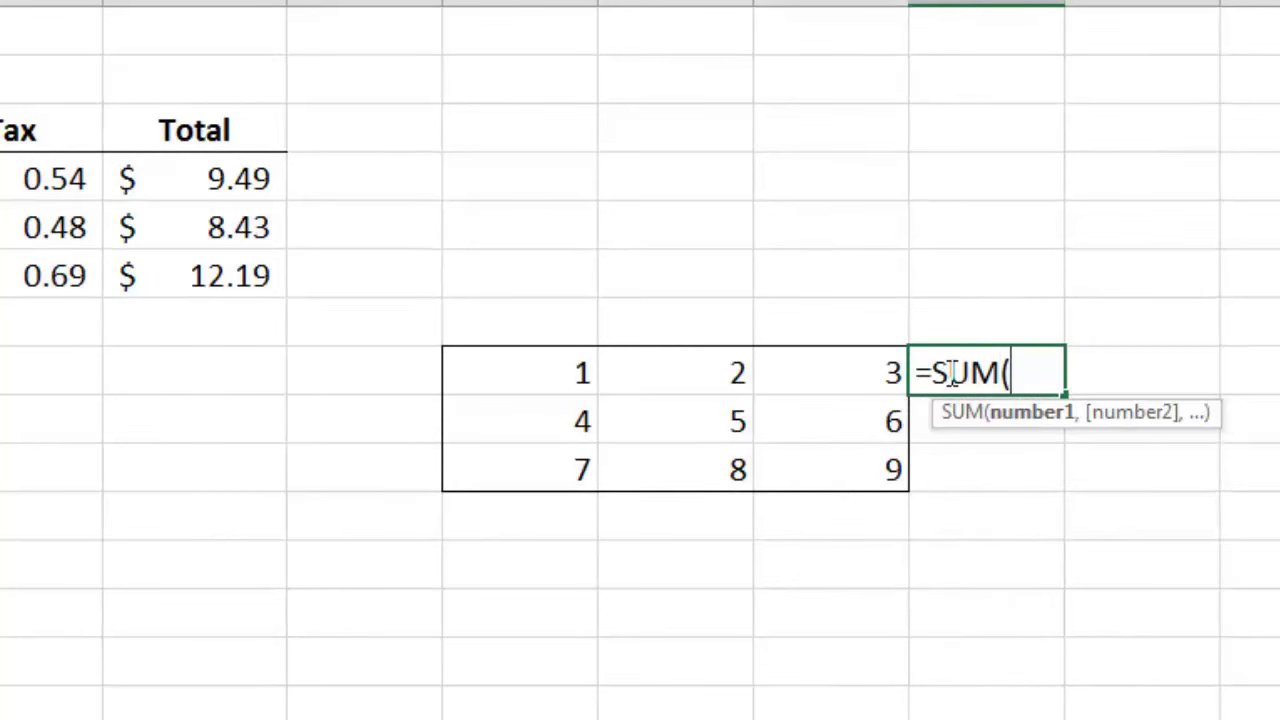
left_click_drag(640, 379, 650, 379)
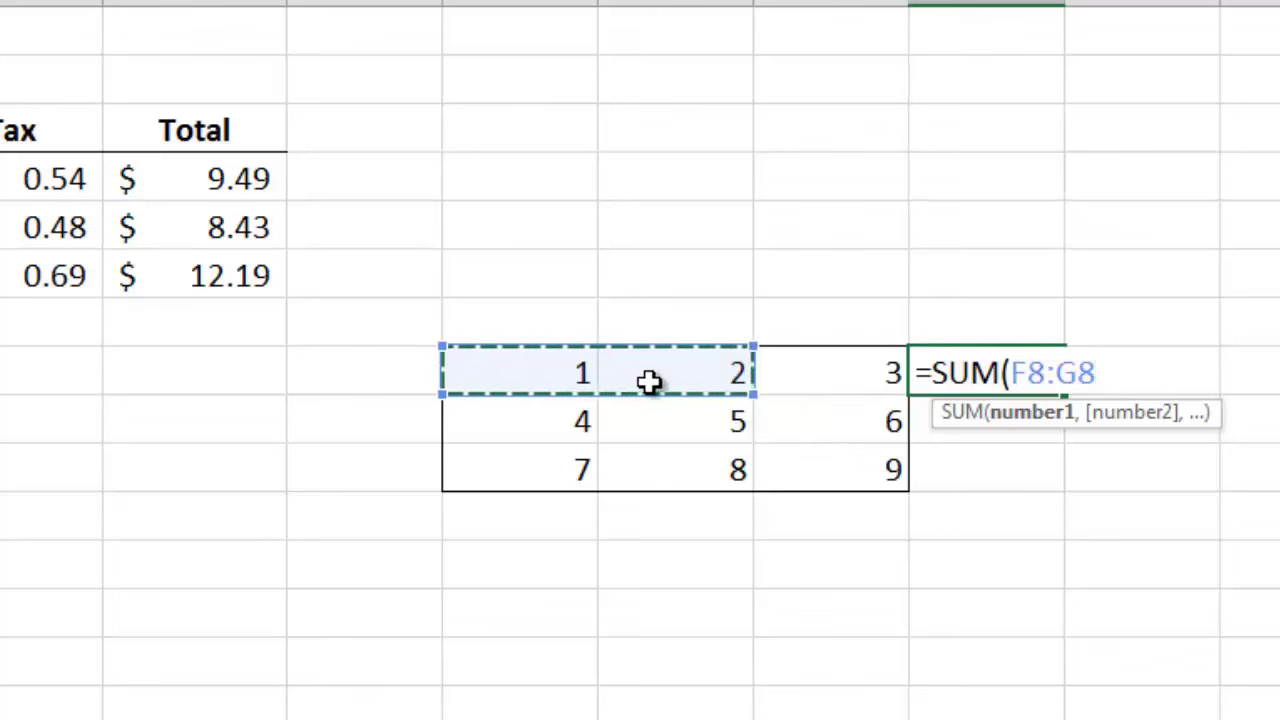
key("F4")
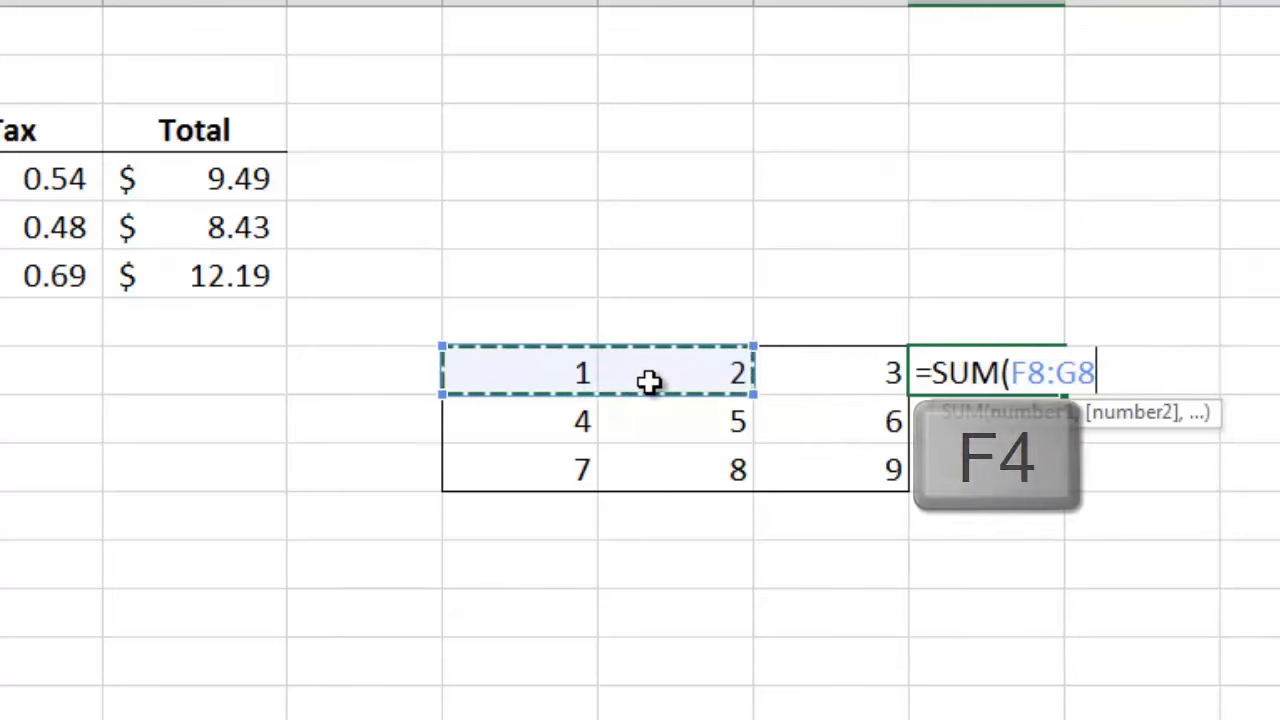
key("F4")
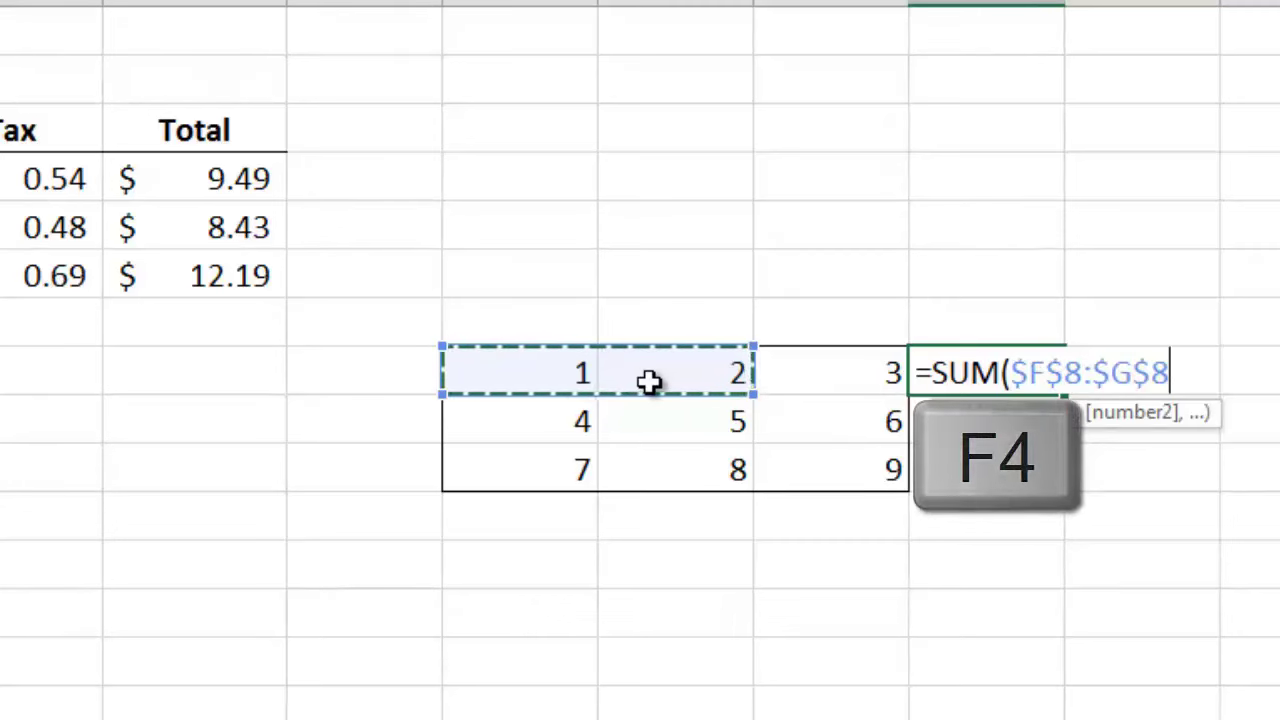
key("F4")
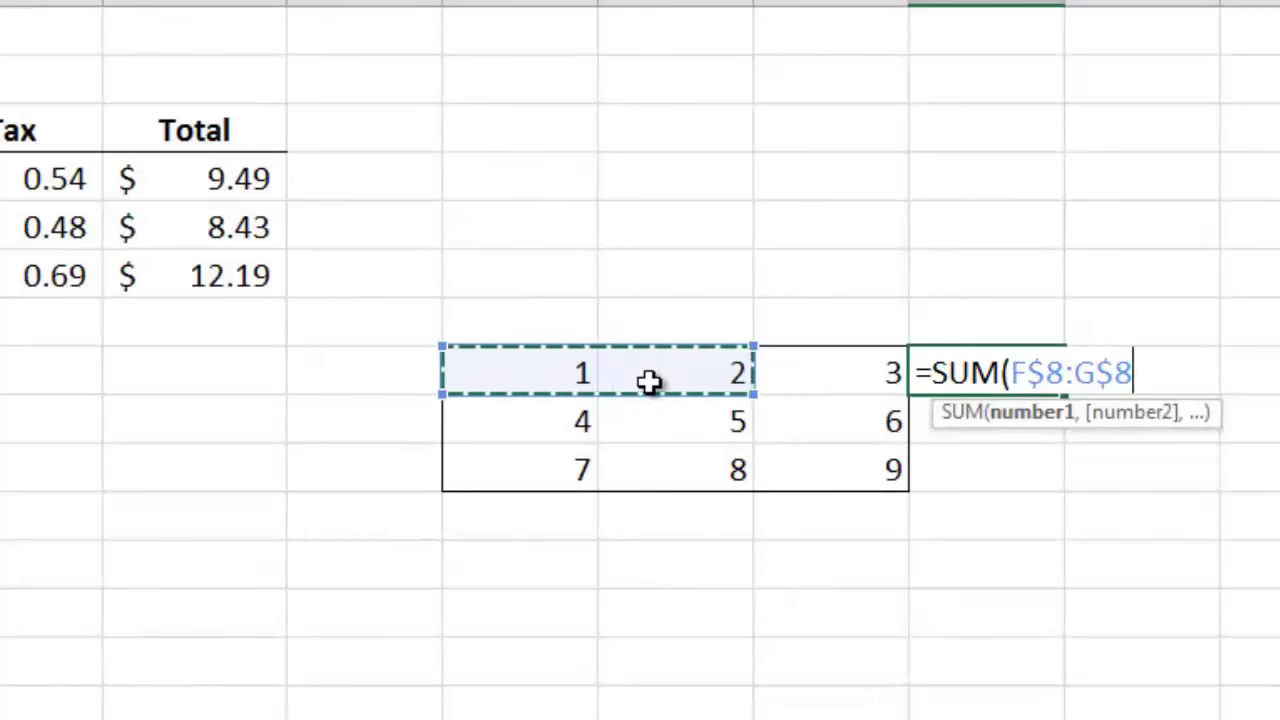
type(")")
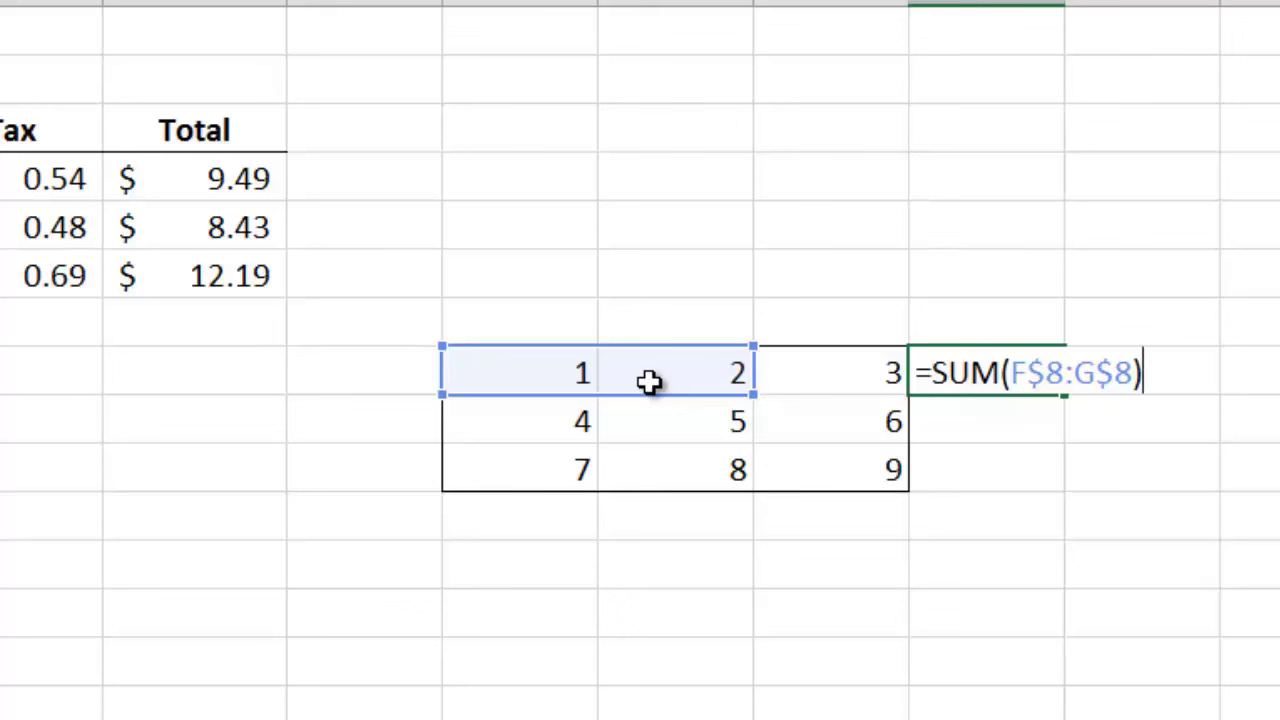
key("Return")
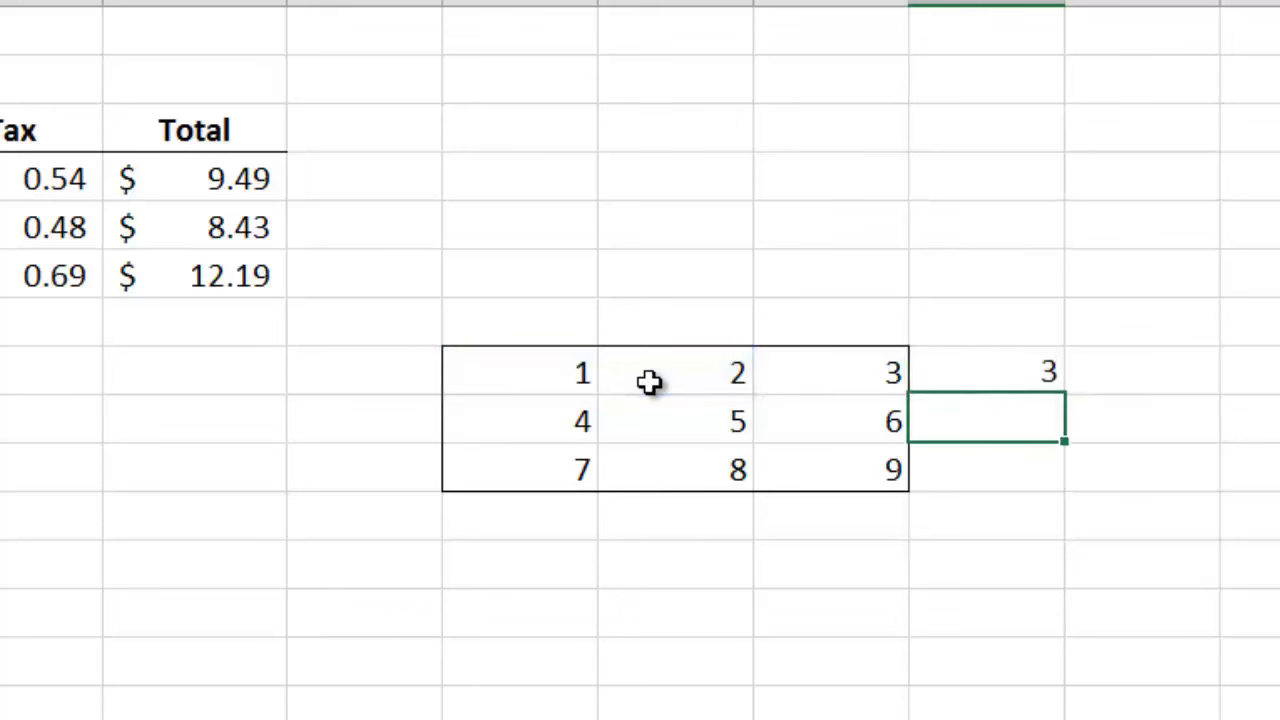
Step: Fill the row-locked SUM formula from I8 down to I10 and across to column J
left_click(1040, 371)
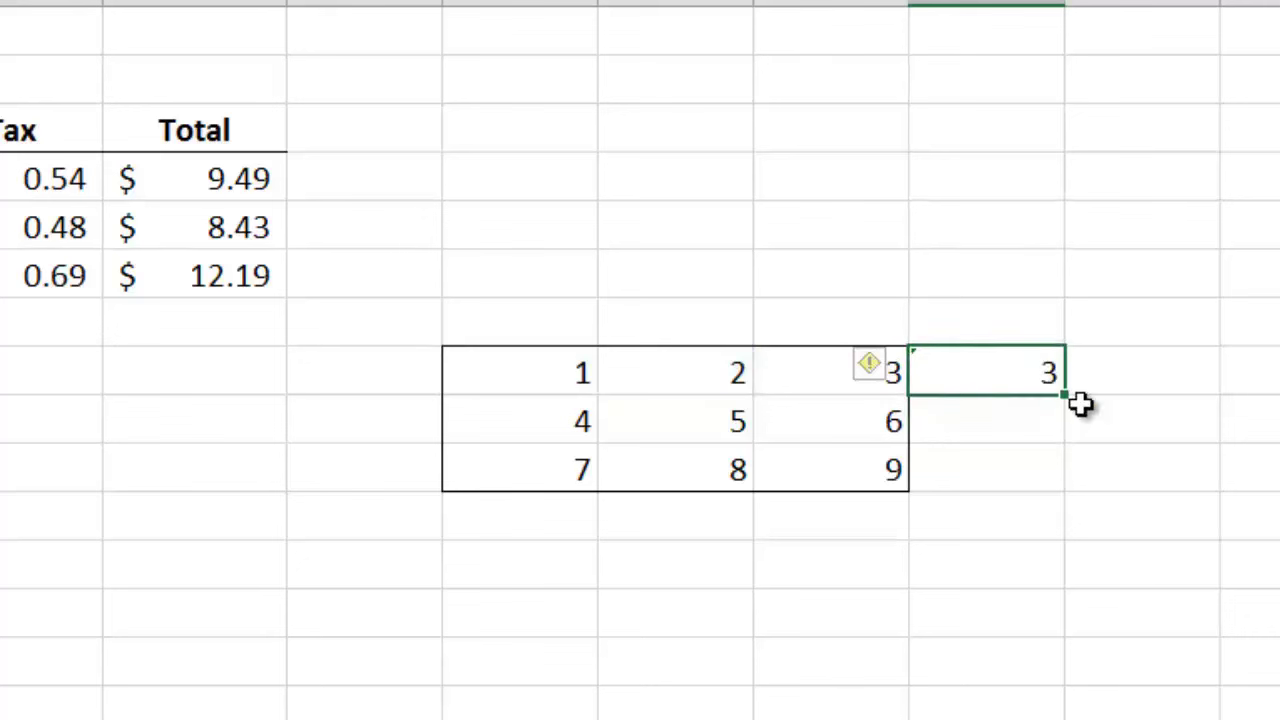
left_click_drag(1066, 396, 1064, 487)
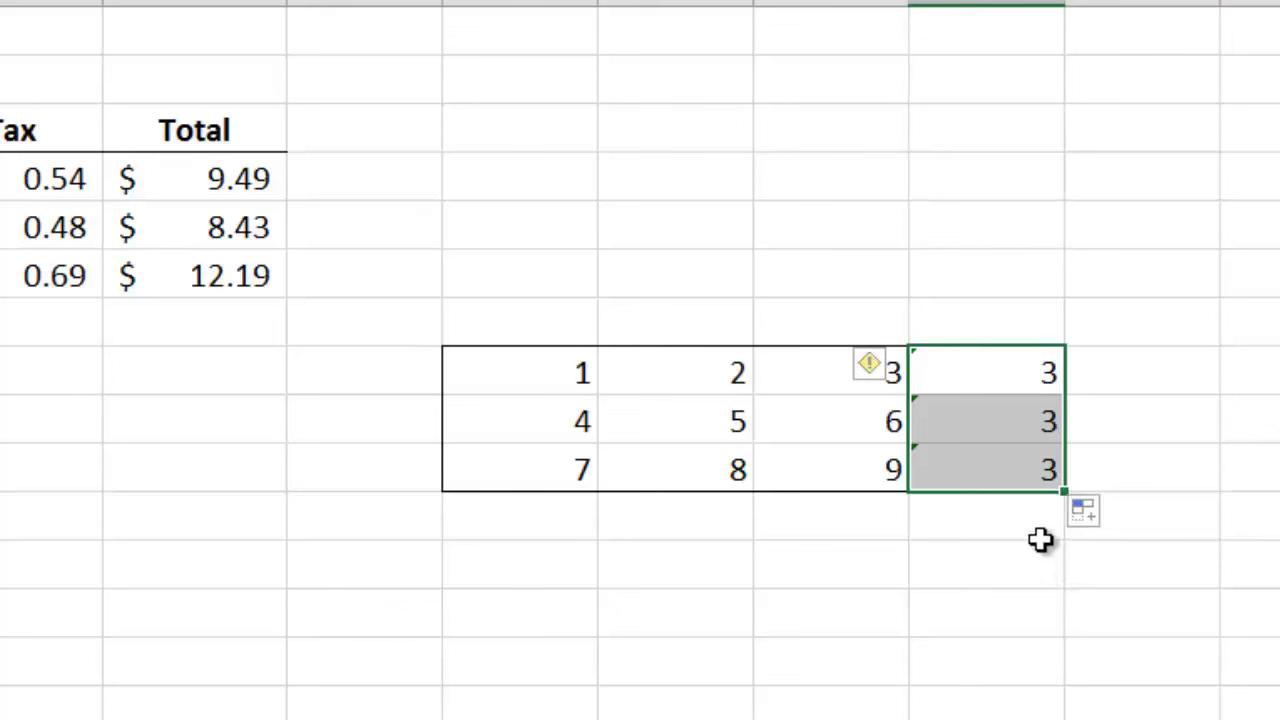
left_click_drag(1037, 360, 1204, 492)
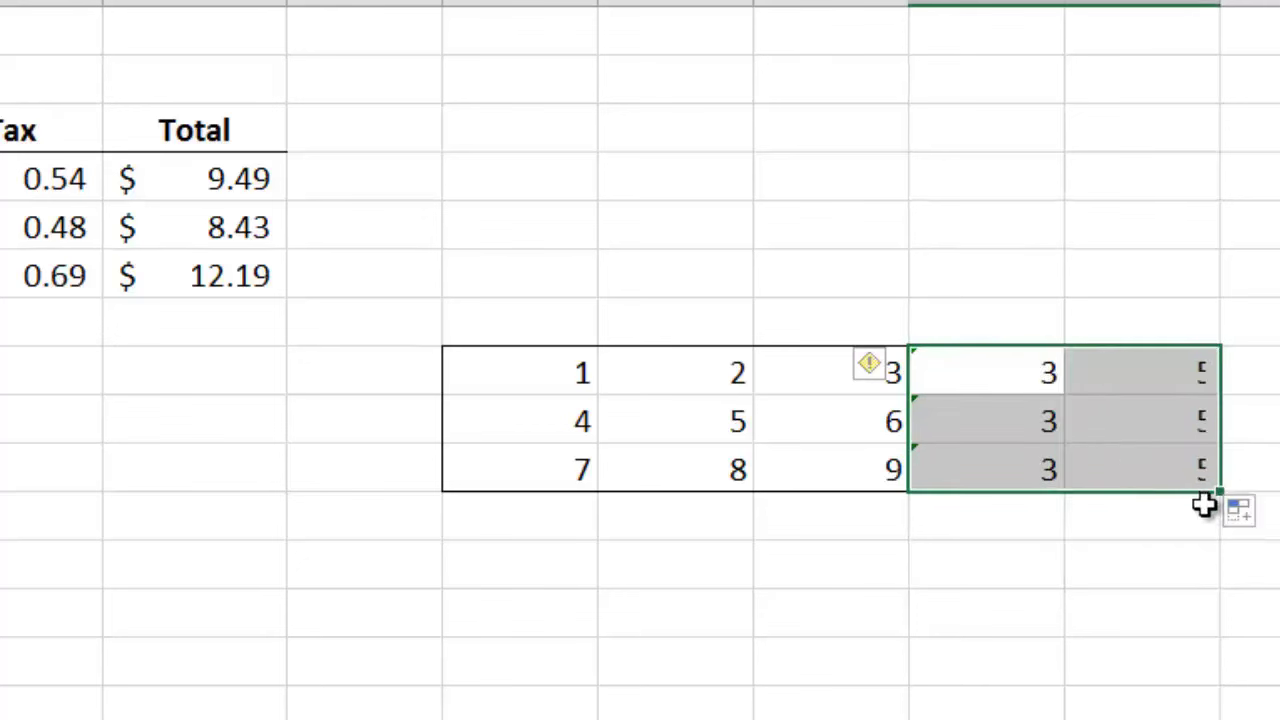
left_click(1100, 538)
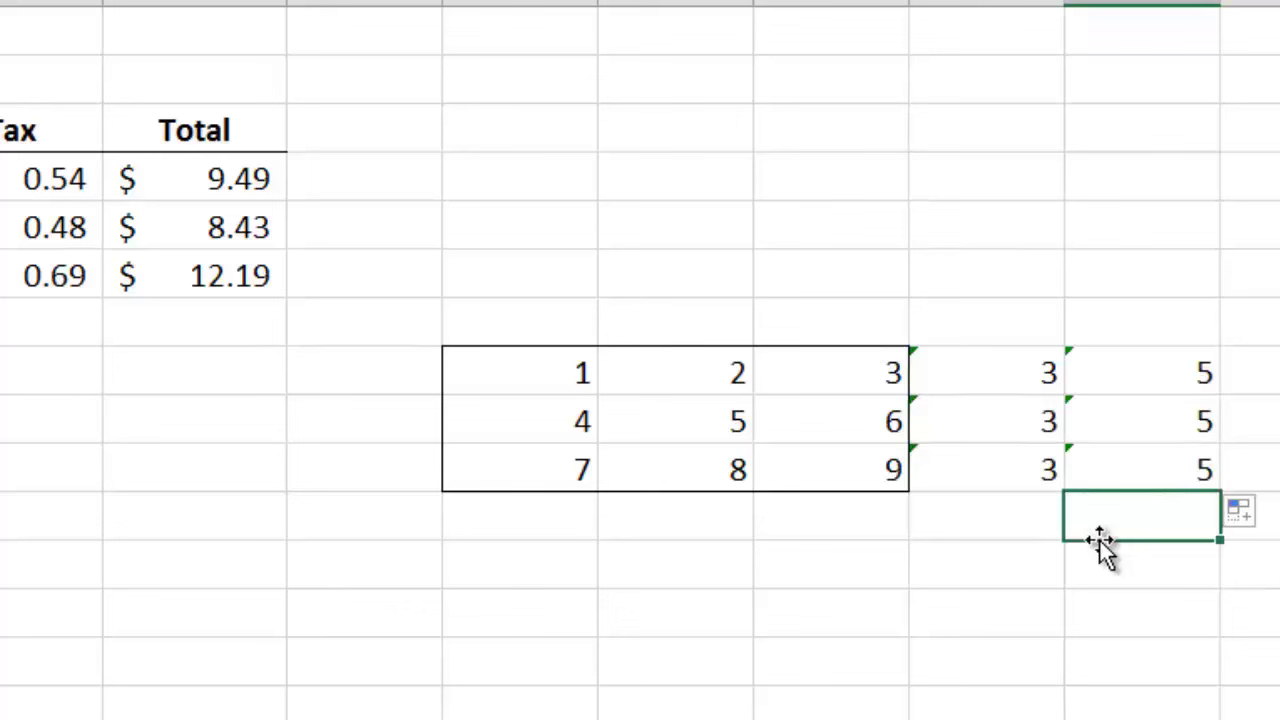
Step: Clear the copied formulas from J8:J10 and I9:I10, keeping the original in I8
left_click_drag(1133, 372, 1140, 469)
key("Delete")
left_click_drag(1029, 418, 1030, 472)
key("Delete")
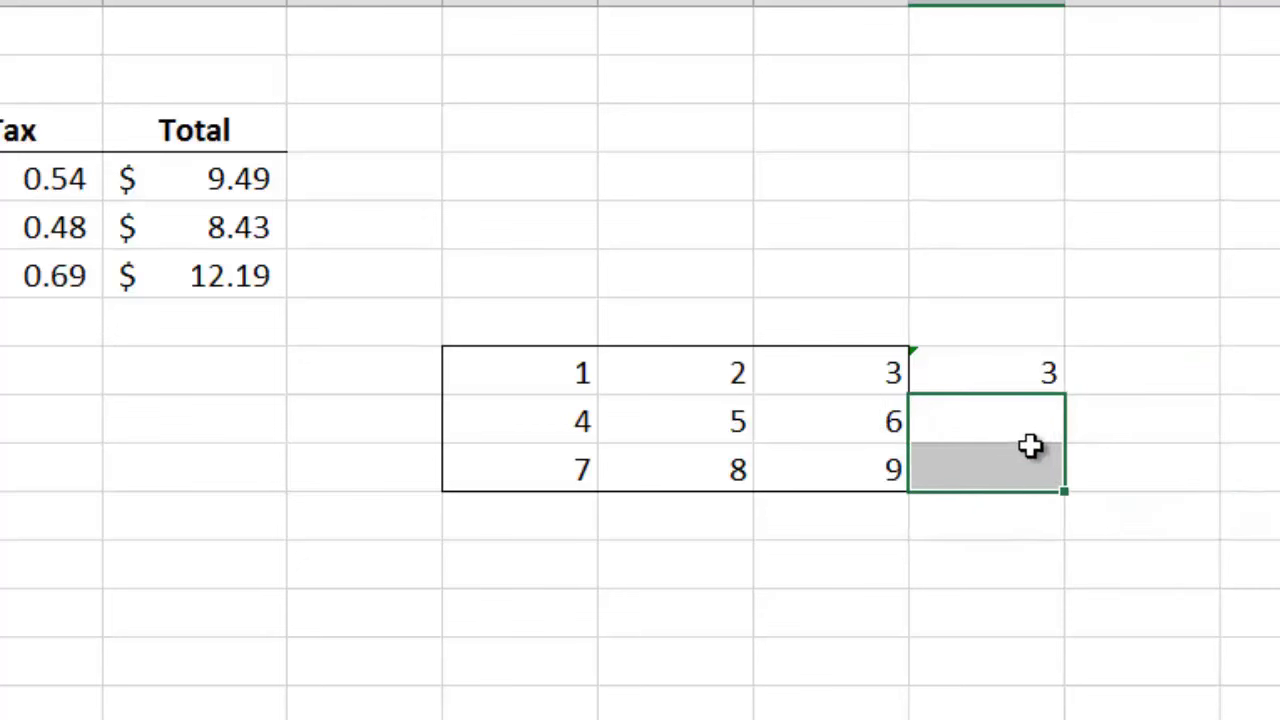
left_click(1096, 430)
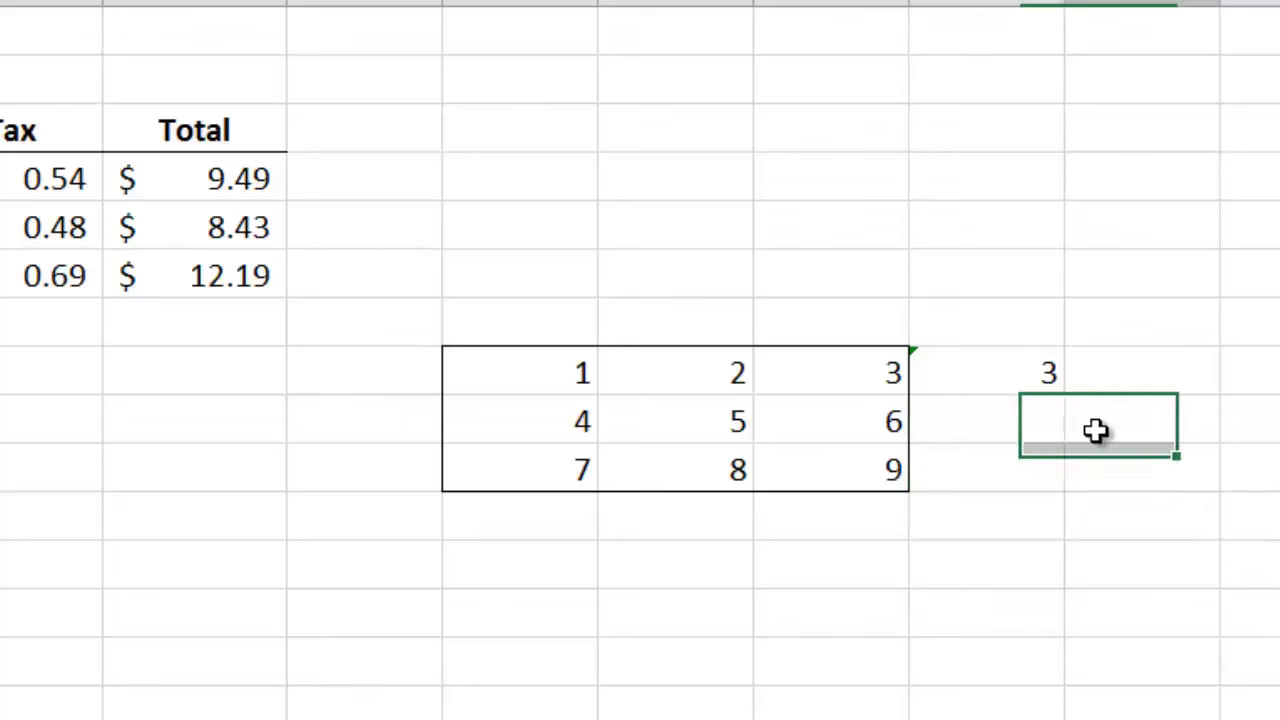
Step: Change the reference in I8 to lock the columns instead of the rows, making the formula =SUM($F8:$G8)
left_click(1055, 370)
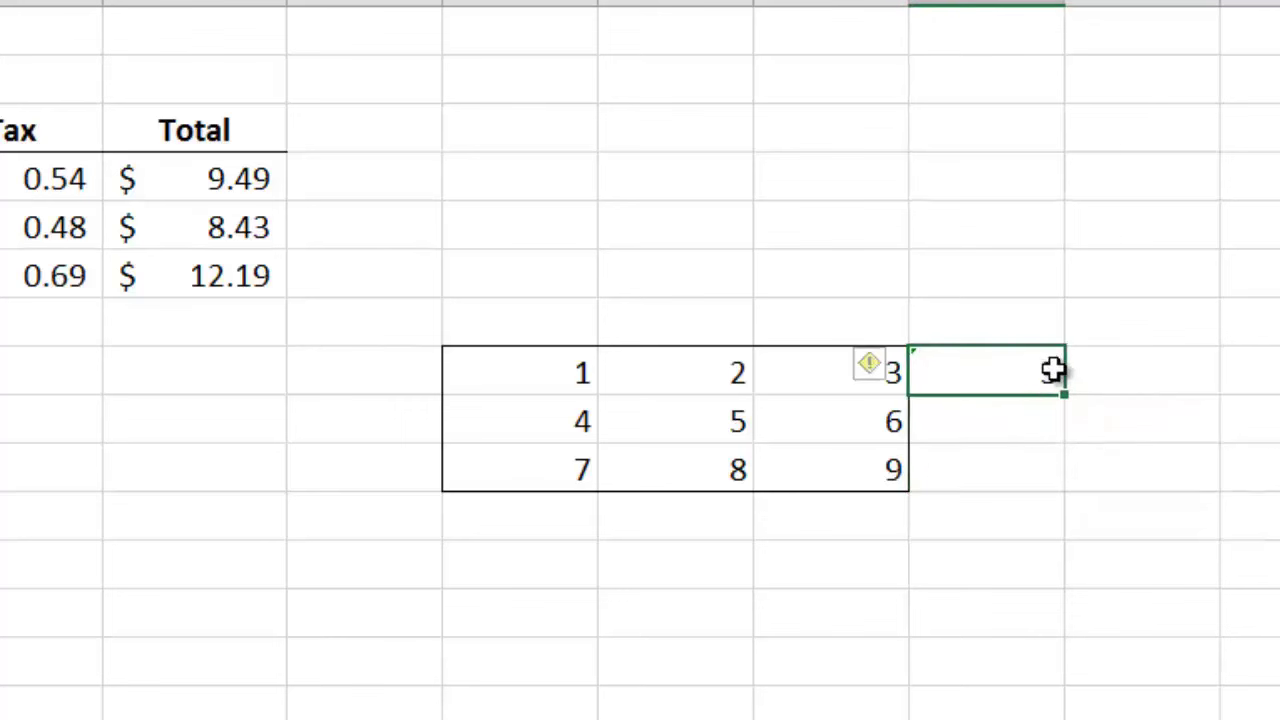
double_click(1053, 370)
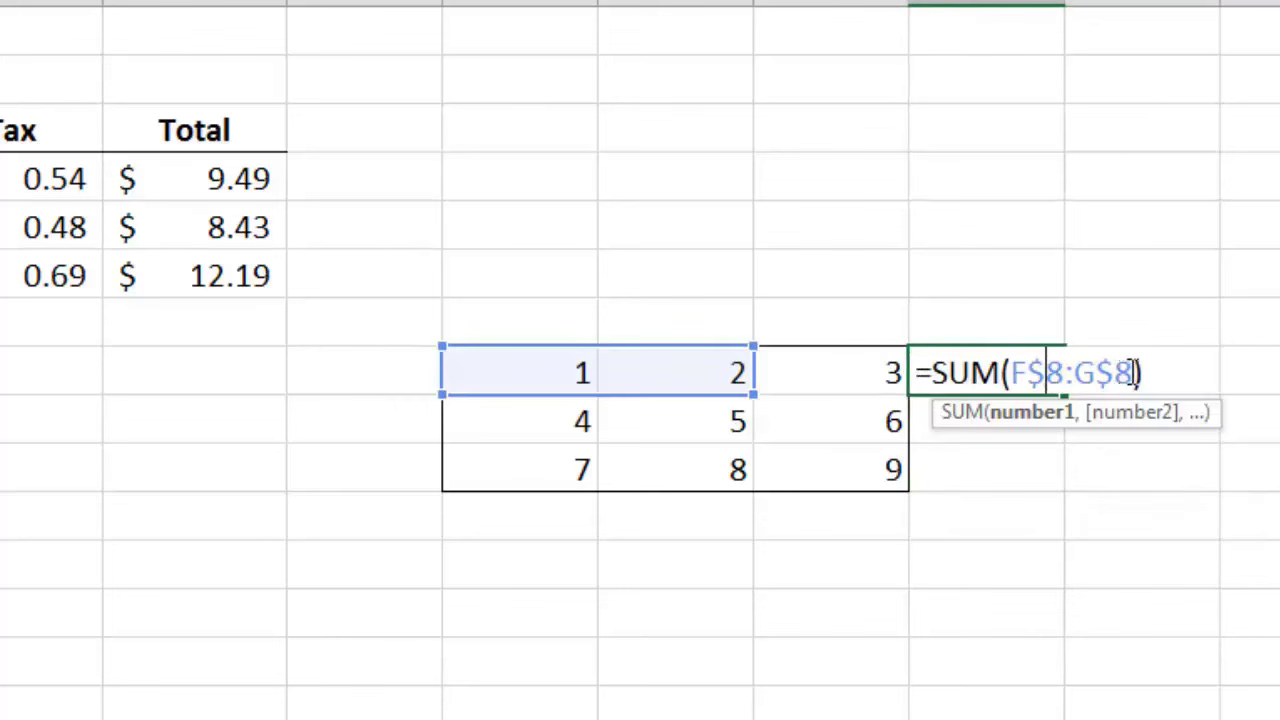
left_click_drag(1133, 373, 1020, 375)
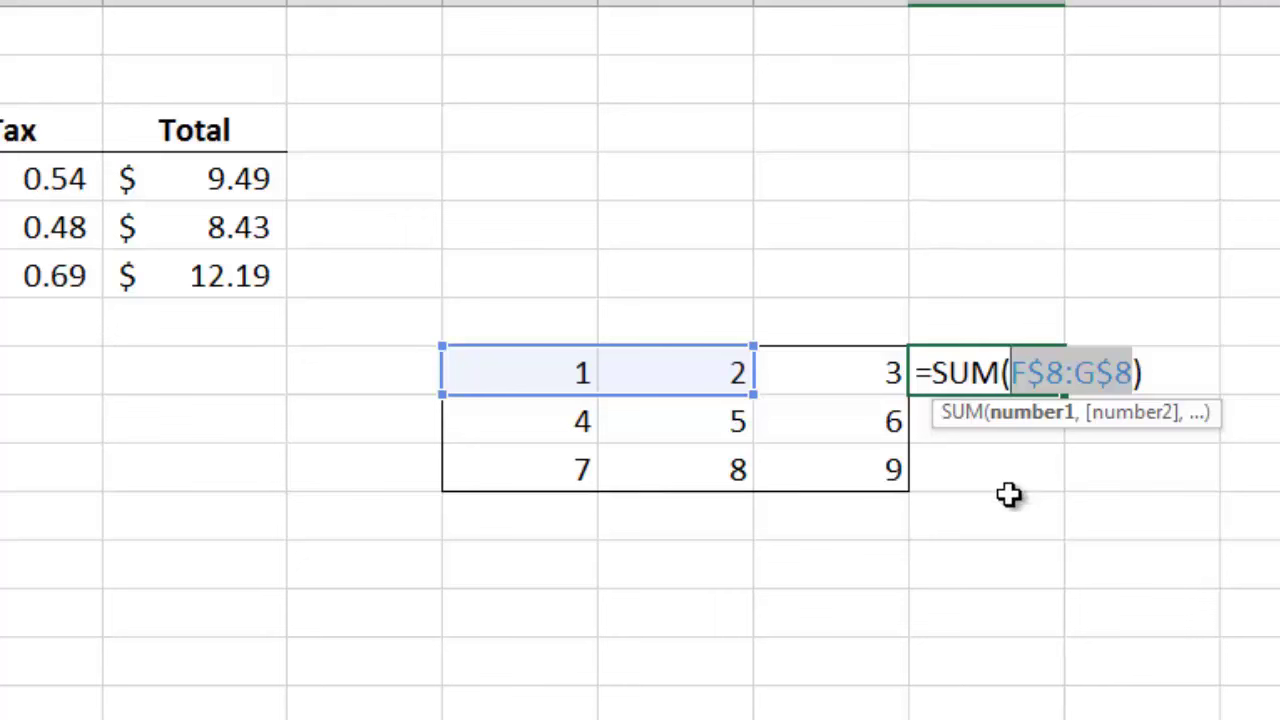
key("F4")
key("F4")
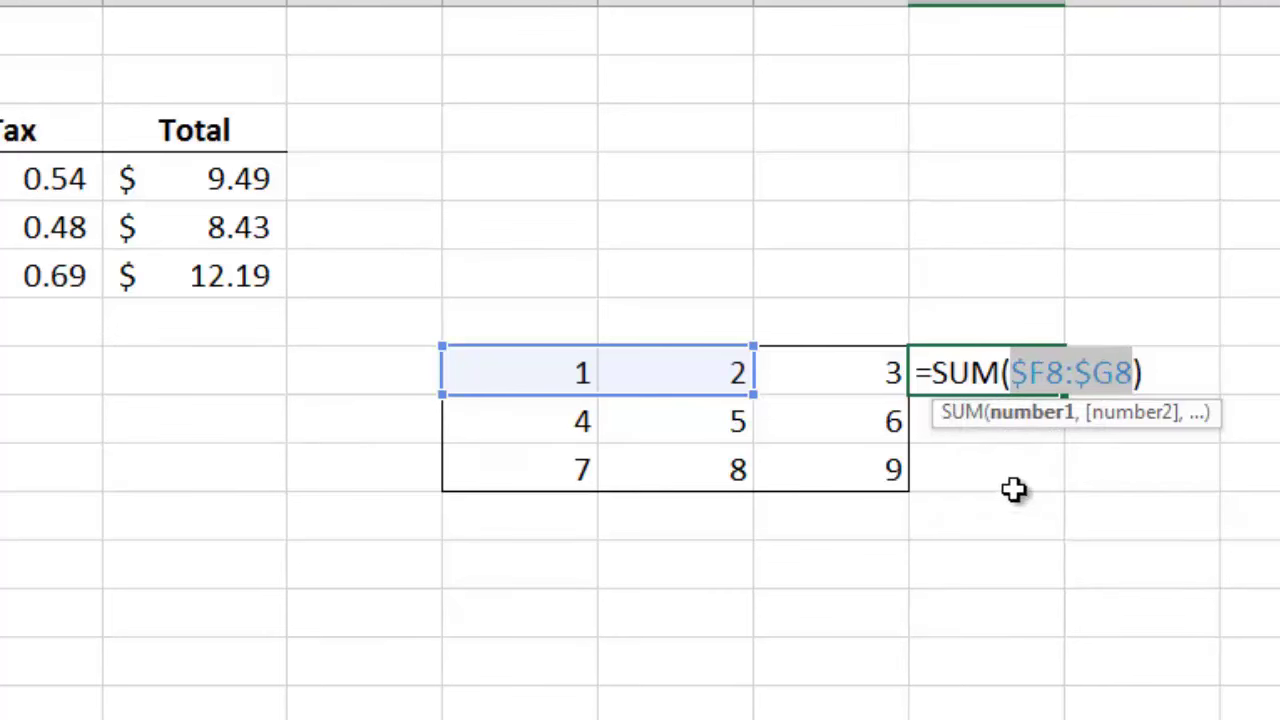
left_click(1146, 374)
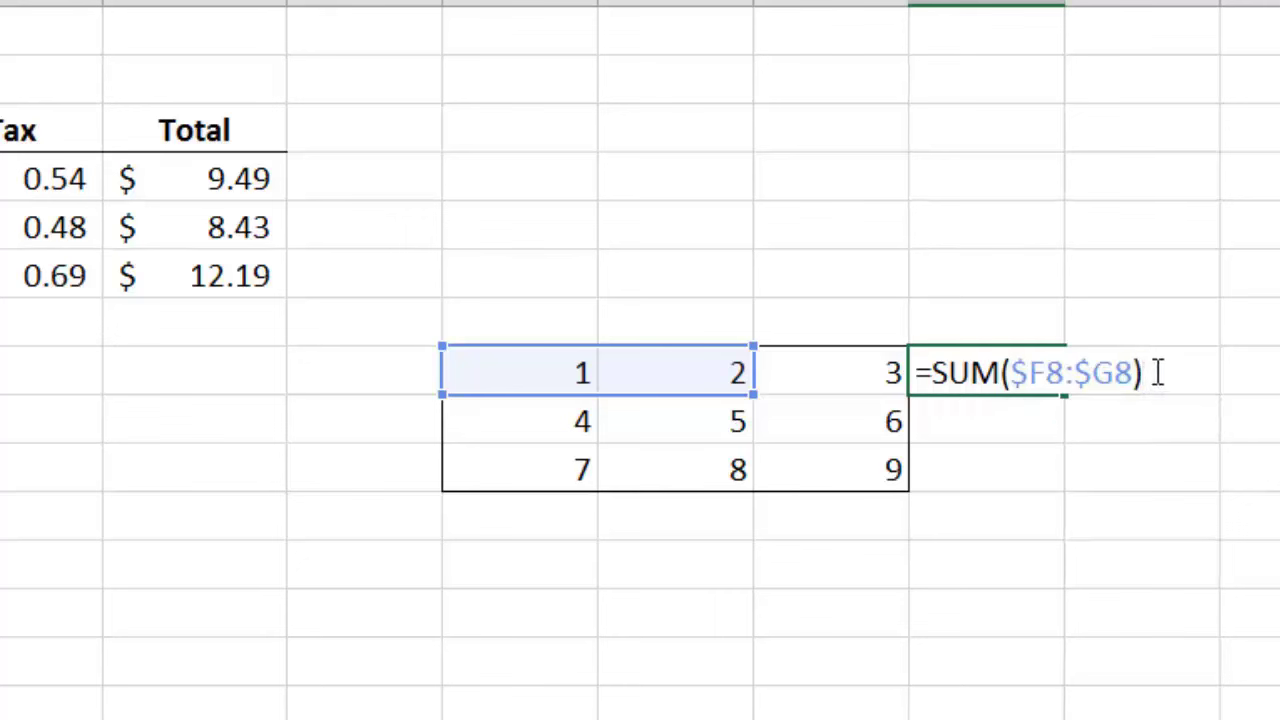
key("Return")
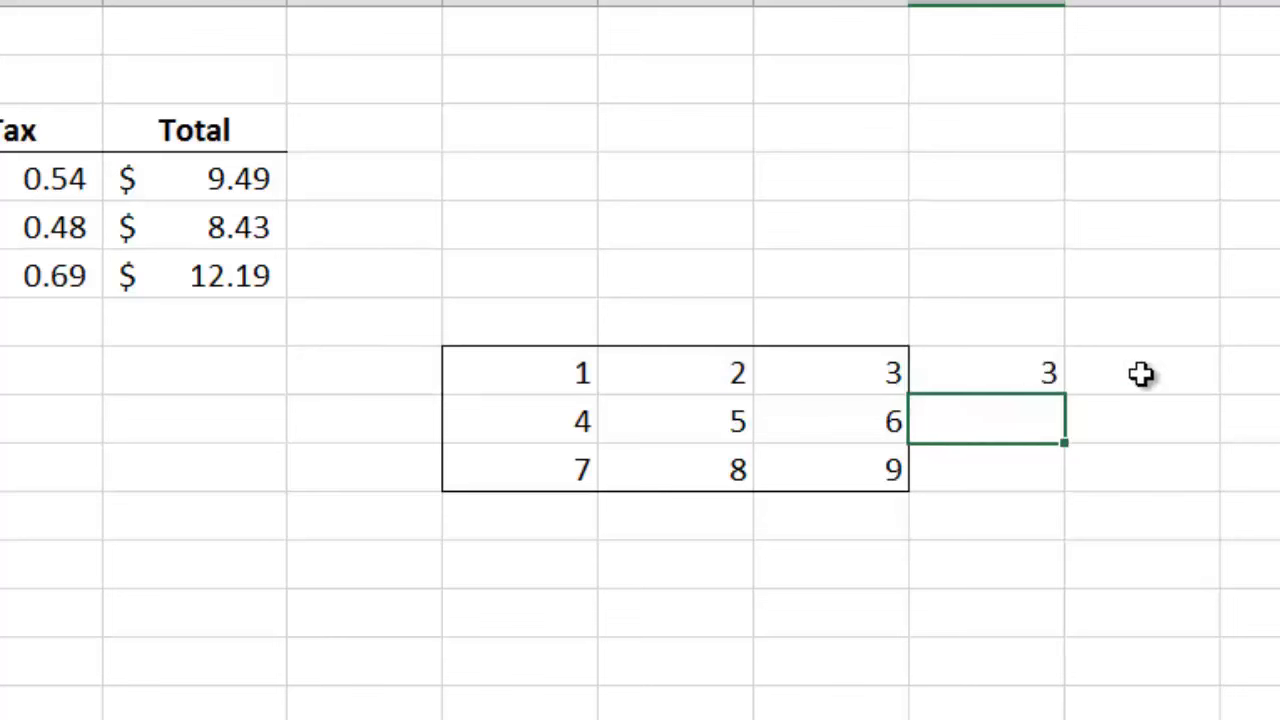
Step: Fill the column-locked SUM formula from I8 down to I10 and across to column J
left_click(1029, 374)
left_click_drag(1066, 397, 1058, 493)
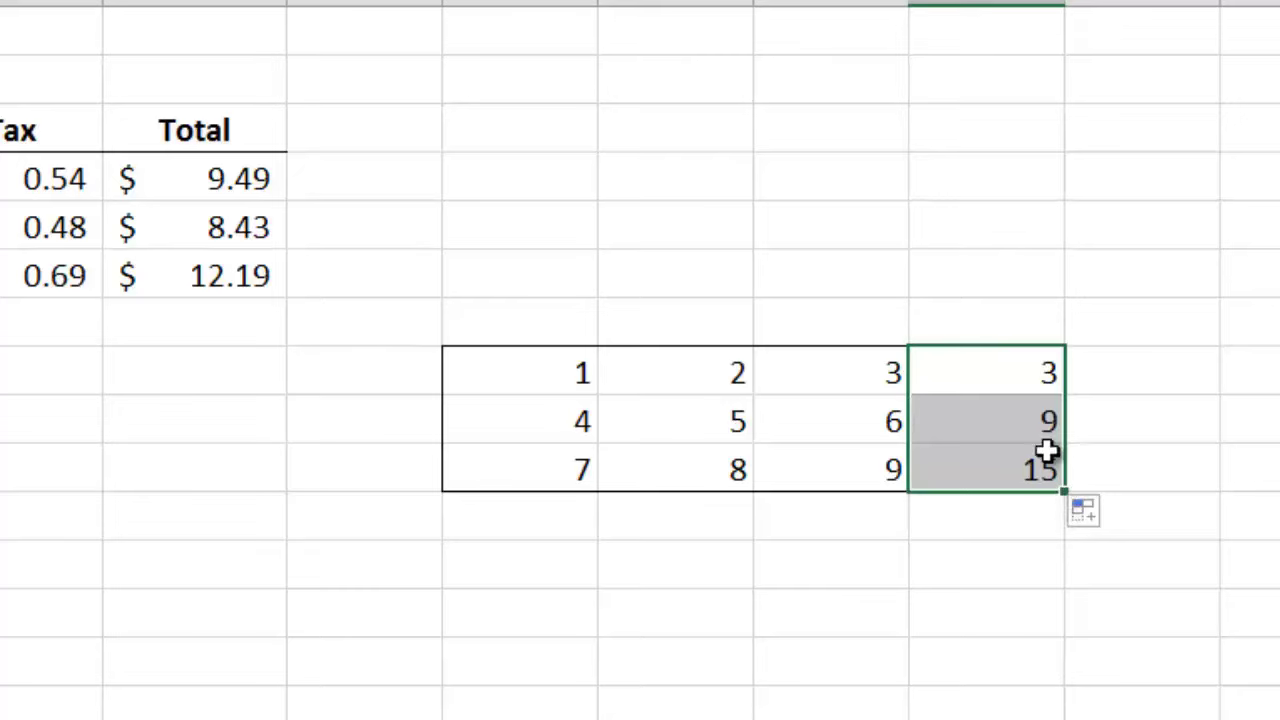
left_click_drag(1063, 493, 1216, 480)
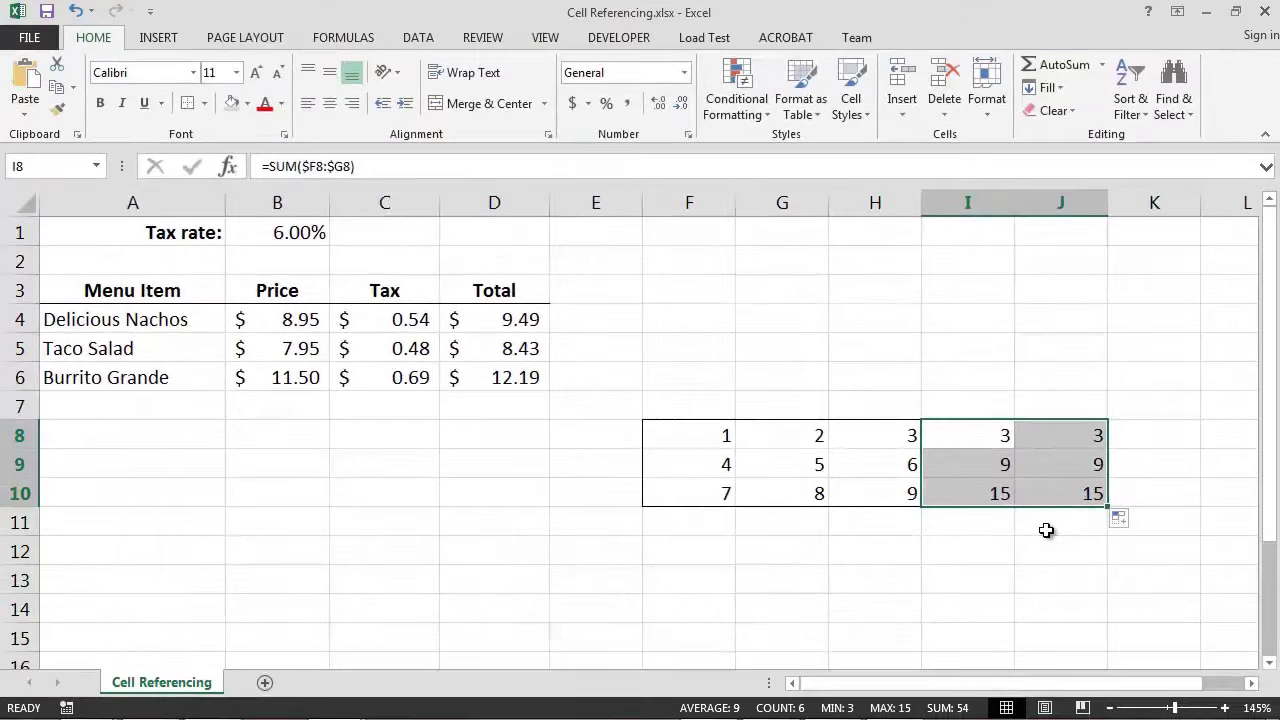
left_click(1045, 530)
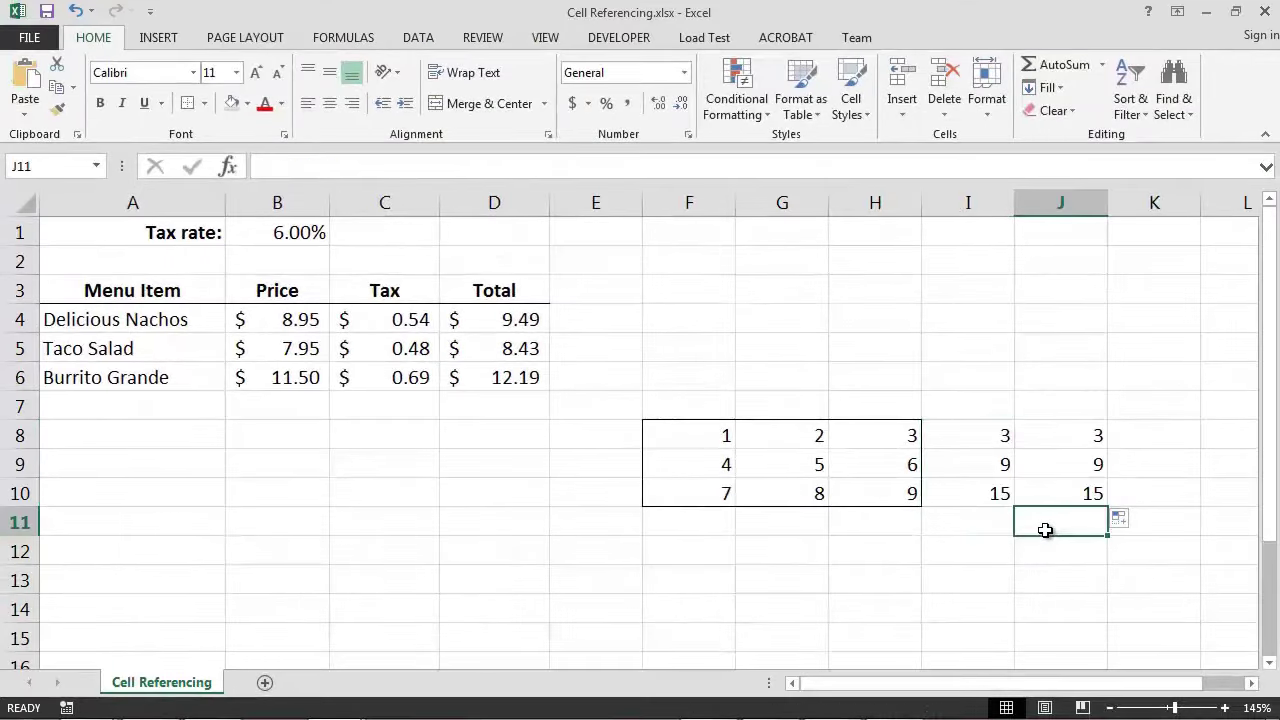